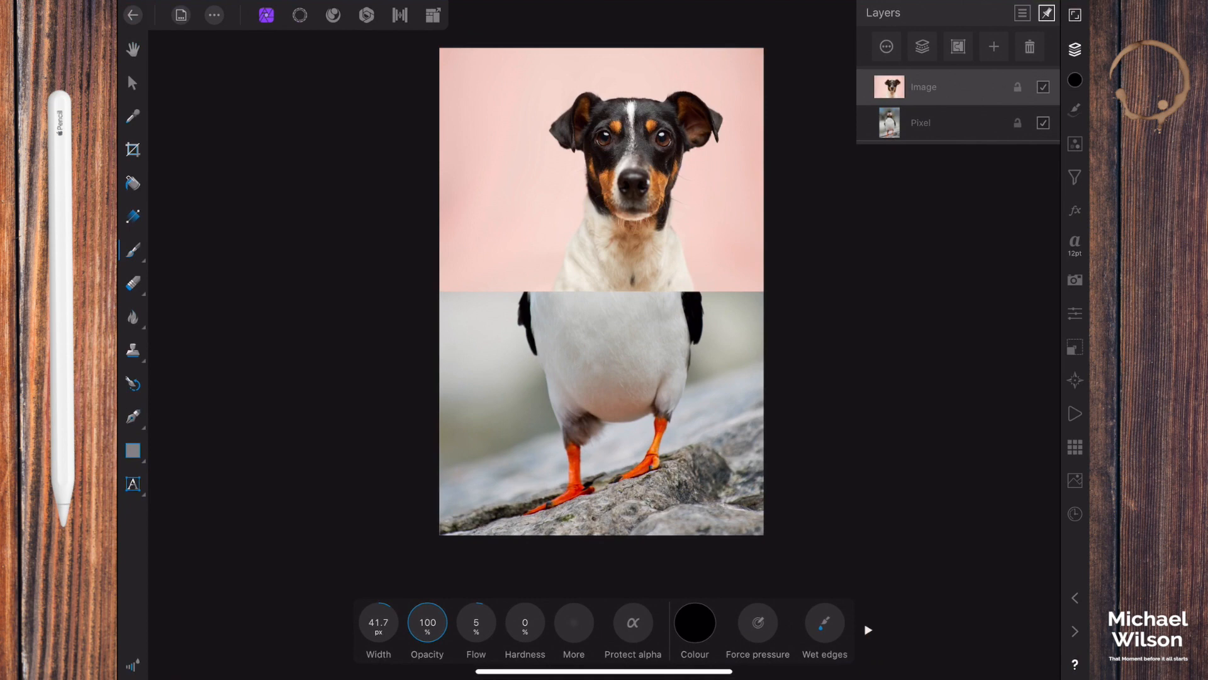
Briefly hide the dog photo to view the puffin, then switch to the Selections persona.
{"action": "left_click", "coordinate": [1043, 87]}
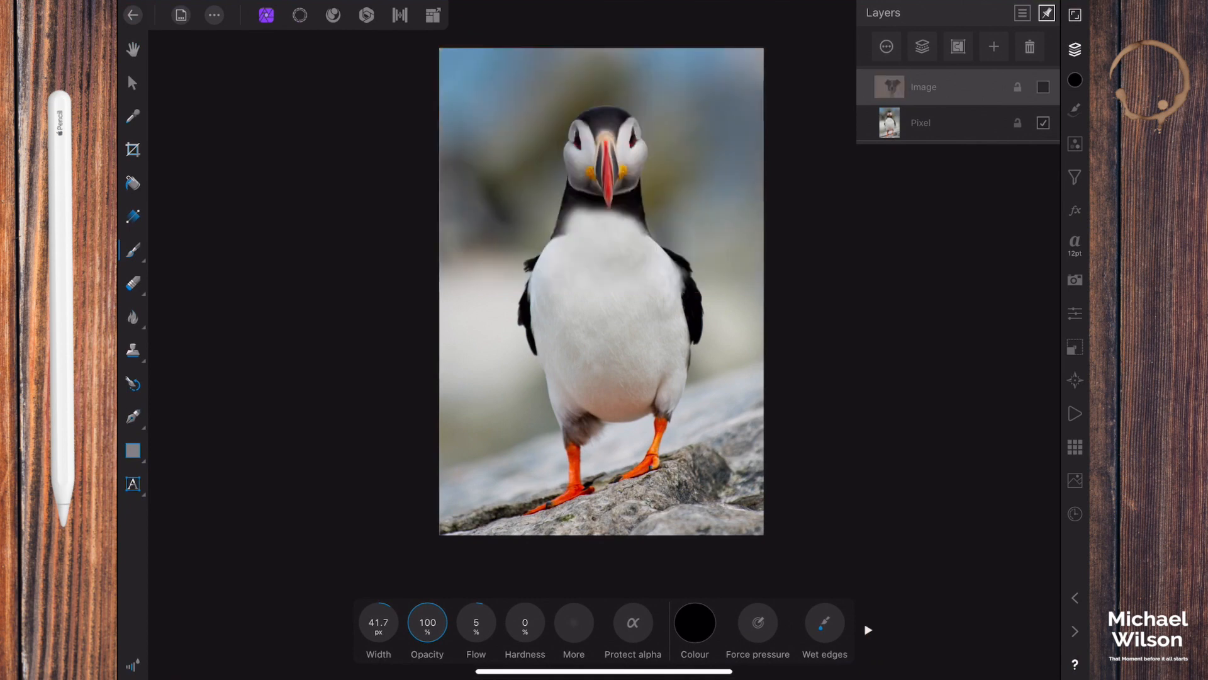
{"action": "left_click", "coordinate": [1043, 87]}
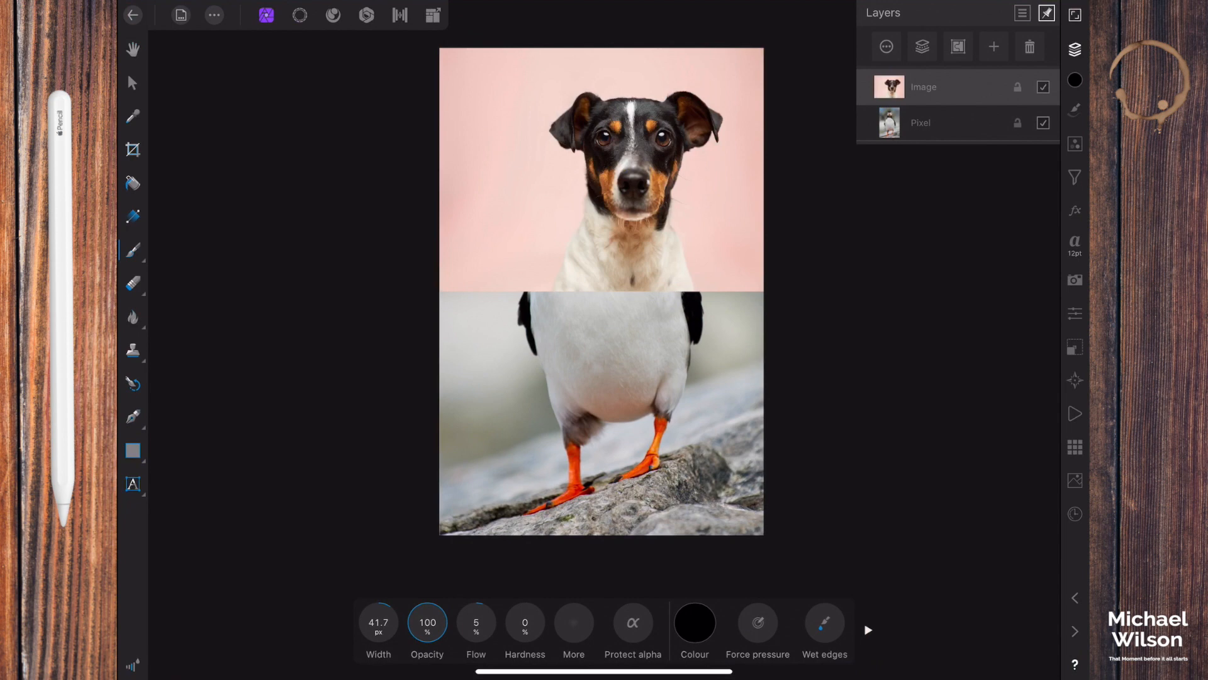
{"action": "left_click", "coordinate": [301, 16]}
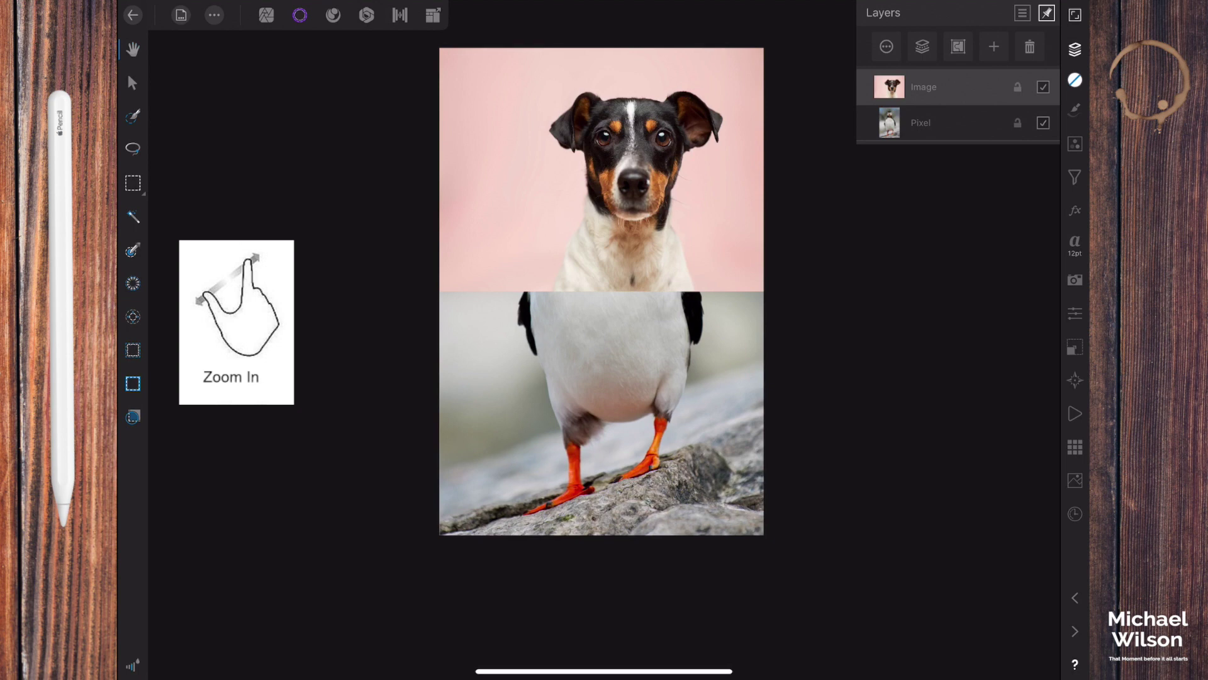
{"action": "scroll", "coordinate": [604, 340], "scroll_direction": "up", "scroll_amount": 5}
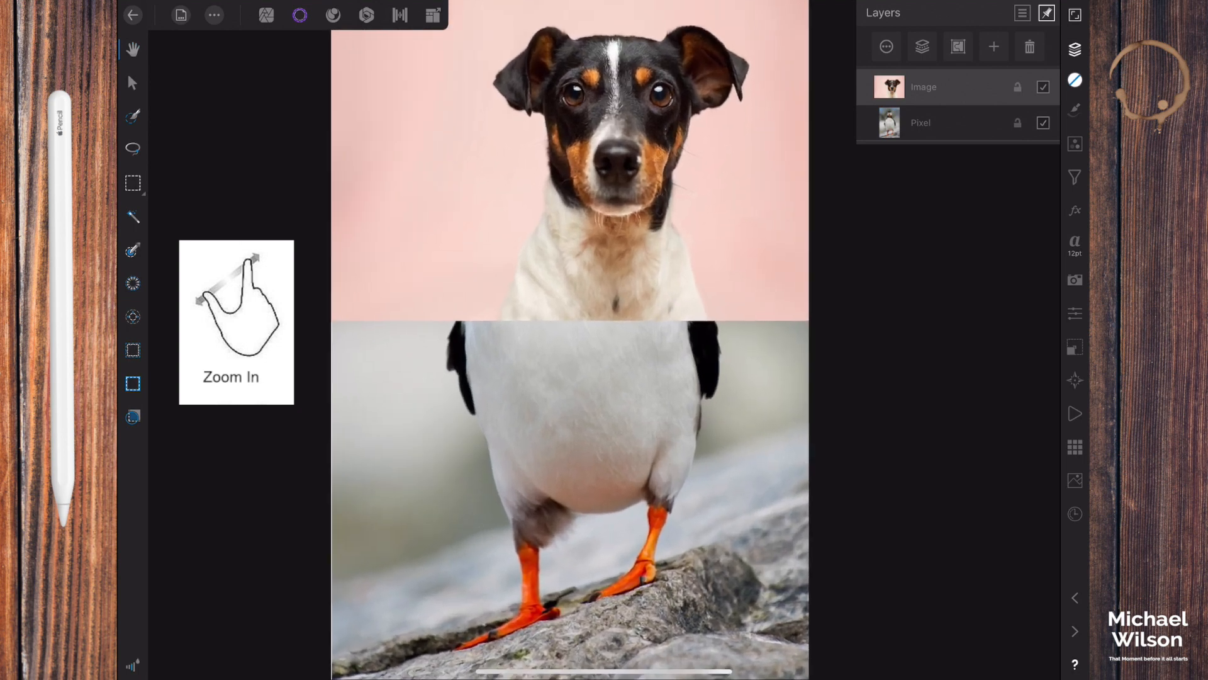
{"action": "scroll", "coordinate": [605, 340], "scroll_direction": "down", "scroll_amount": 3}
{"action": "scroll", "coordinate": [605, 341], "scroll_direction": "up", "scroll_amount": 4}
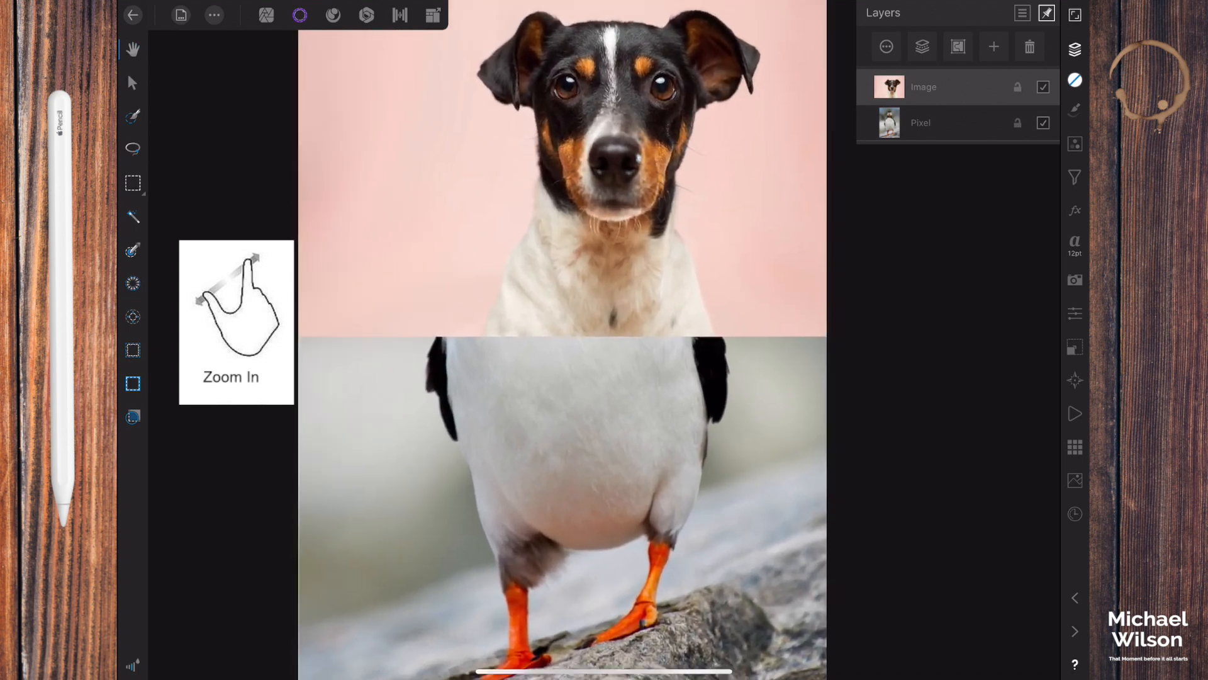
{"action": "scroll", "coordinate": [566, 340], "scroll_direction": "up", "scroll_amount": 2}
{"action": "scroll", "coordinate": [567, 340], "scroll_direction": "up", "scroll_amount": 2}
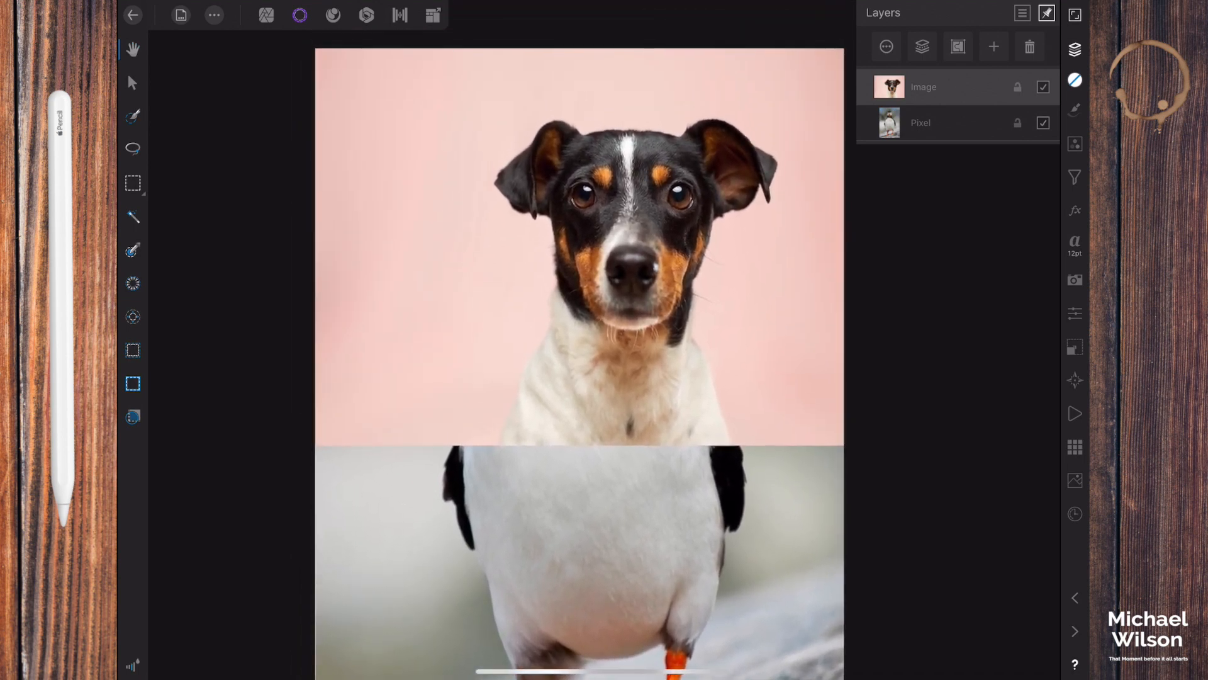
Brush-select the dog's forehead and eyes with a large brush, then the muzzle and chin at 3.6 px.
{"action": "left_click", "coordinate": [132, 118]}
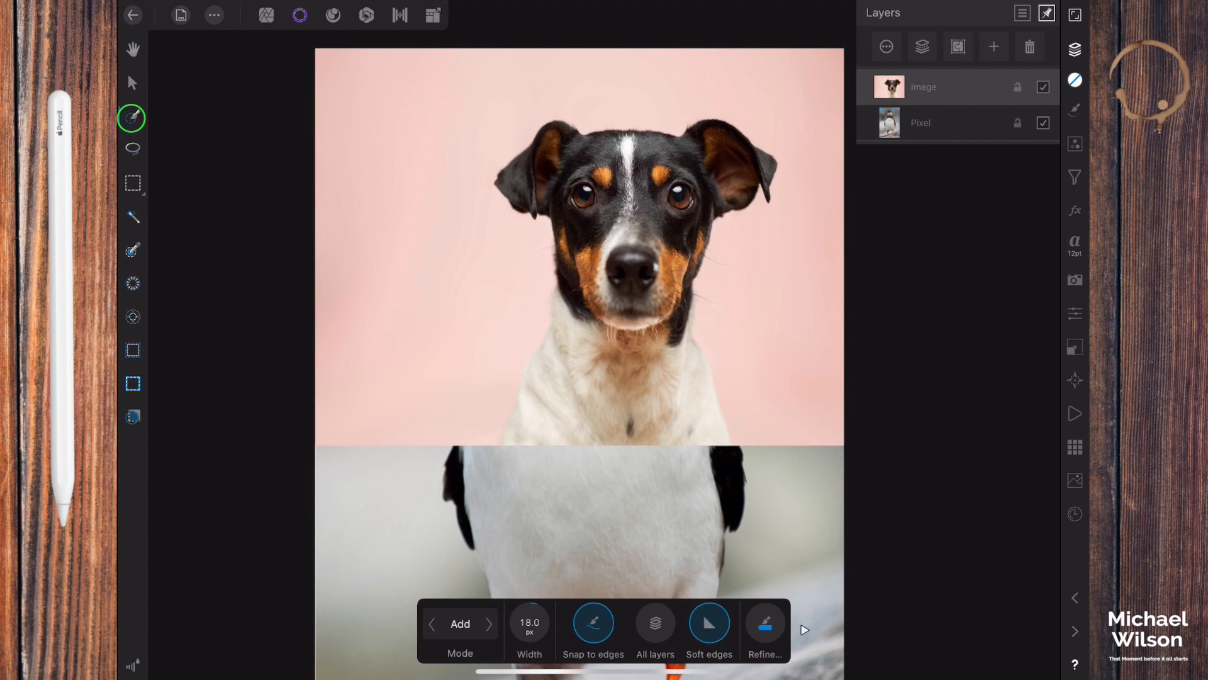
{"action": "mouse_move", "coordinate": [530, 624]}
{"action": "left_mouse_down"}
{"action": "mouse_move", "coordinate": [543, 623]}
{"action": "mouse_move", "coordinate": [525, 624]}
{"action": "left_mouse_up"}
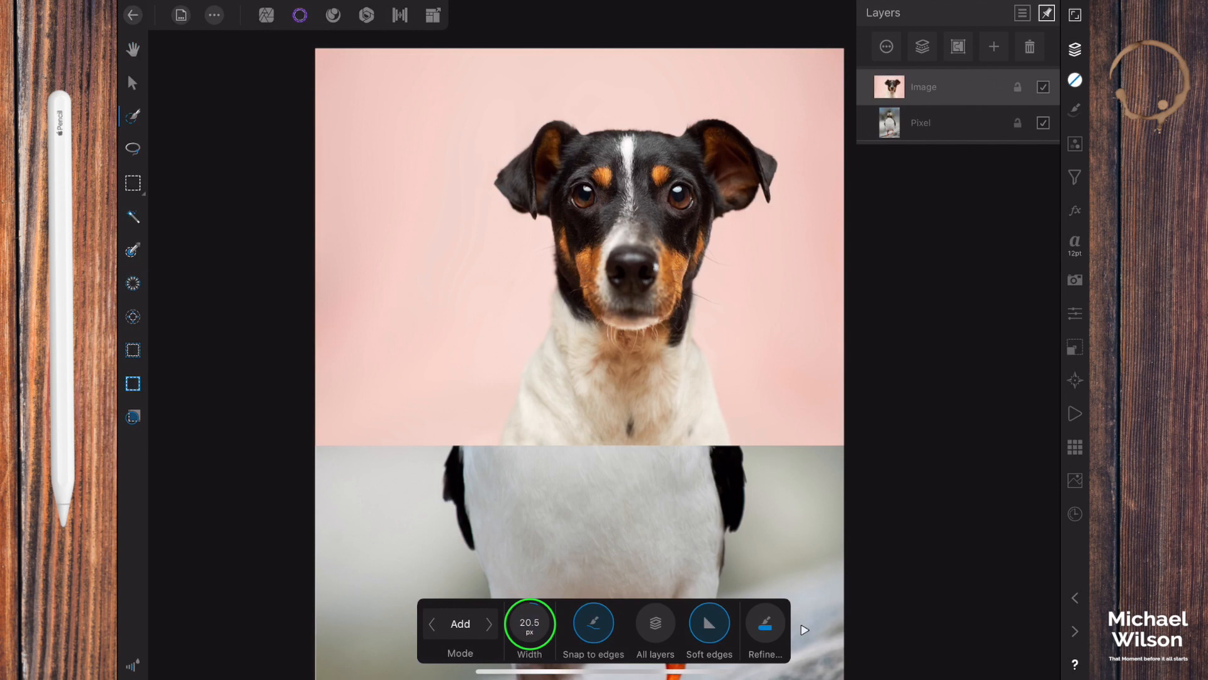
{"action": "mouse_move", "coordinate": [628, 194]}
{"action": "left_mouse_down"}
{"action": "mouse_move", "coordinate": [566, 190]}
{"action": "mouse_move", "coordinate": [643, 269]}
{"action": "mouse_move", "coordinate": [595, 291]}
{"action": "mouse_move", "coordinate": [676, 260]}
{"action": "mouse_move", "coordinate": [661, 284]}
{"action": "left_mouse_up"}
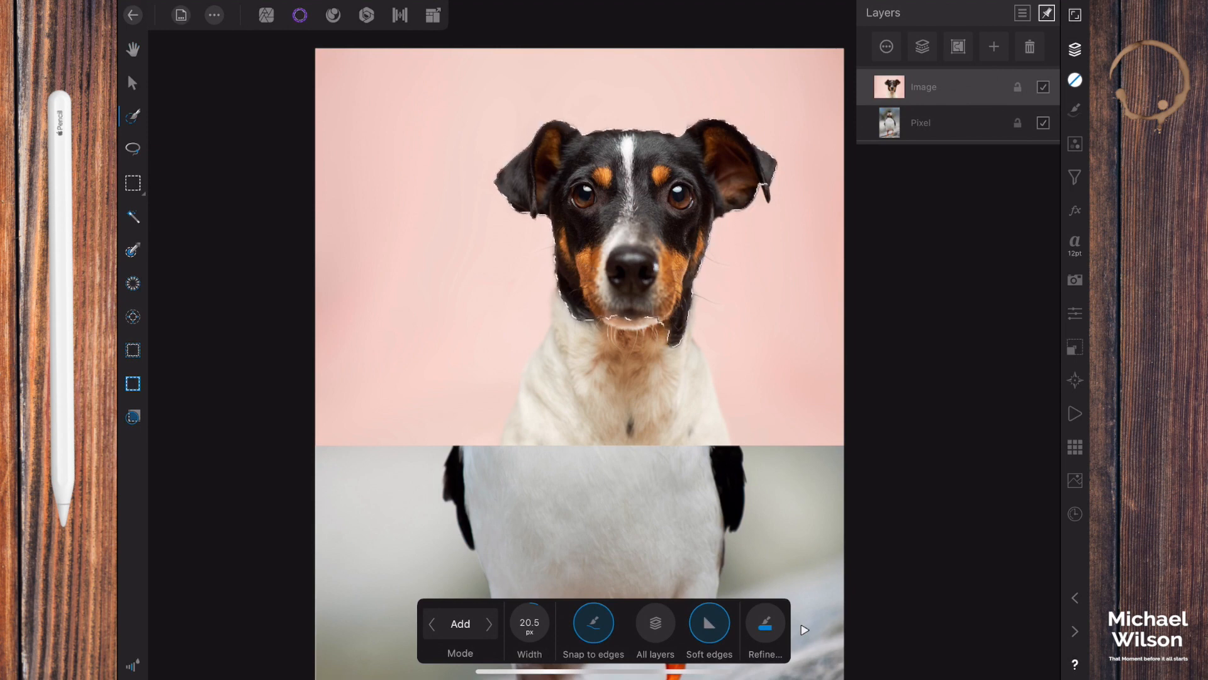
{"action": "left_click_drag", "start_coordinate": [530, 624], "coordinate": [491, 623]}
{"action": "mouse_move", "coordinate": [604, 325]}
{"action": "left_mouse_down"}
{"action": "mouse_move", "coordinate": [564, 336]}
{"action": "mouse_move", "coordinate": [642, 327]}
{"action": "mouse_move", "coordinate": [562, 340]}
{"action": "mouse_move", "coordinate": [618, 377]}
{"action": "mouse_move", "coordinate": [659, 331]}
{"action": "left_mouse_up"}
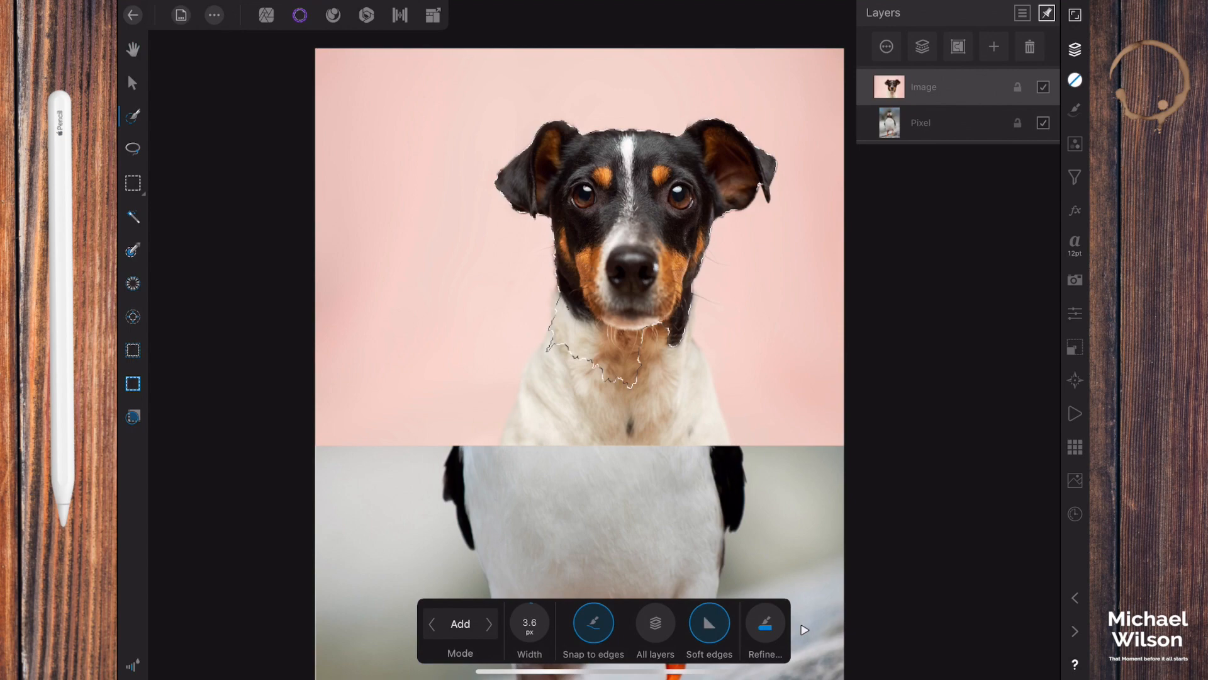
{"action": "left_click_drag", "start_coordinate": [550, 342], "coordinate": [691, 352]}
Refine the selection edges around the dog's ear and down the right side of the face.
{"action": "left_click", "coordinate": [764, 624]}
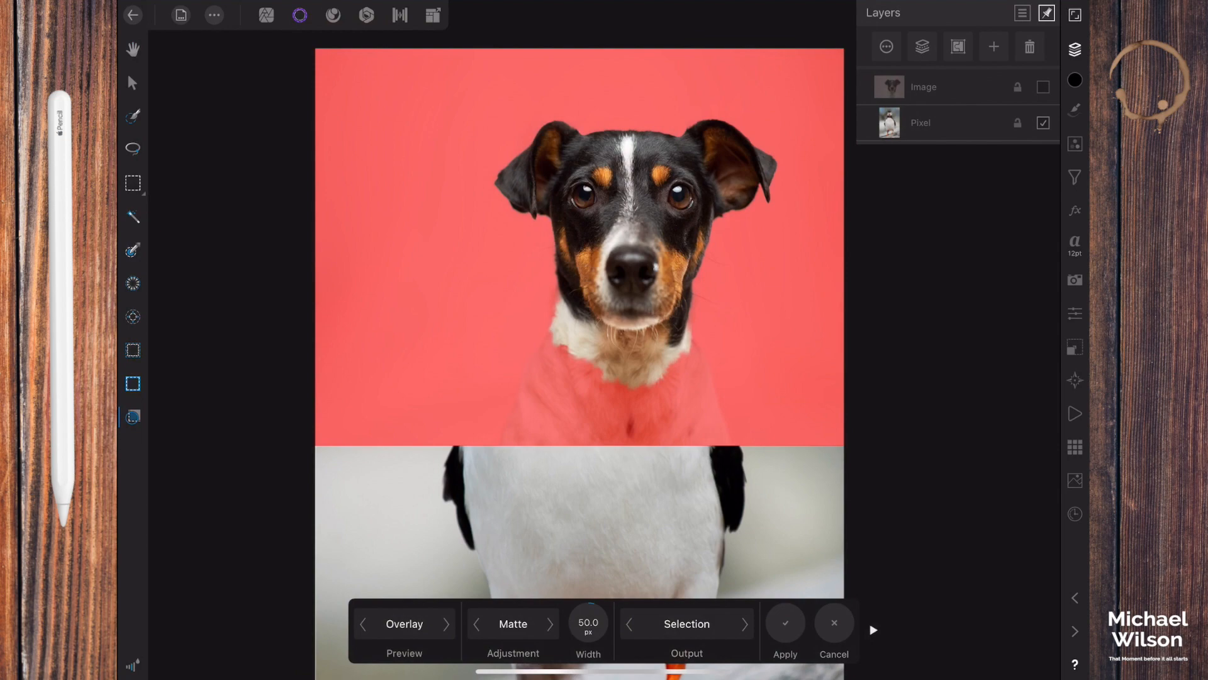
{"action": "left_click_drag", "start_coordinate": [773, 170], "coordinate": [767, 210]}
{"action": "left_click_drag", "start_coordinate": [710, 236], "coordinate": [702, 310]}
{"action": "left_click", "coordinate": [874, 630]}
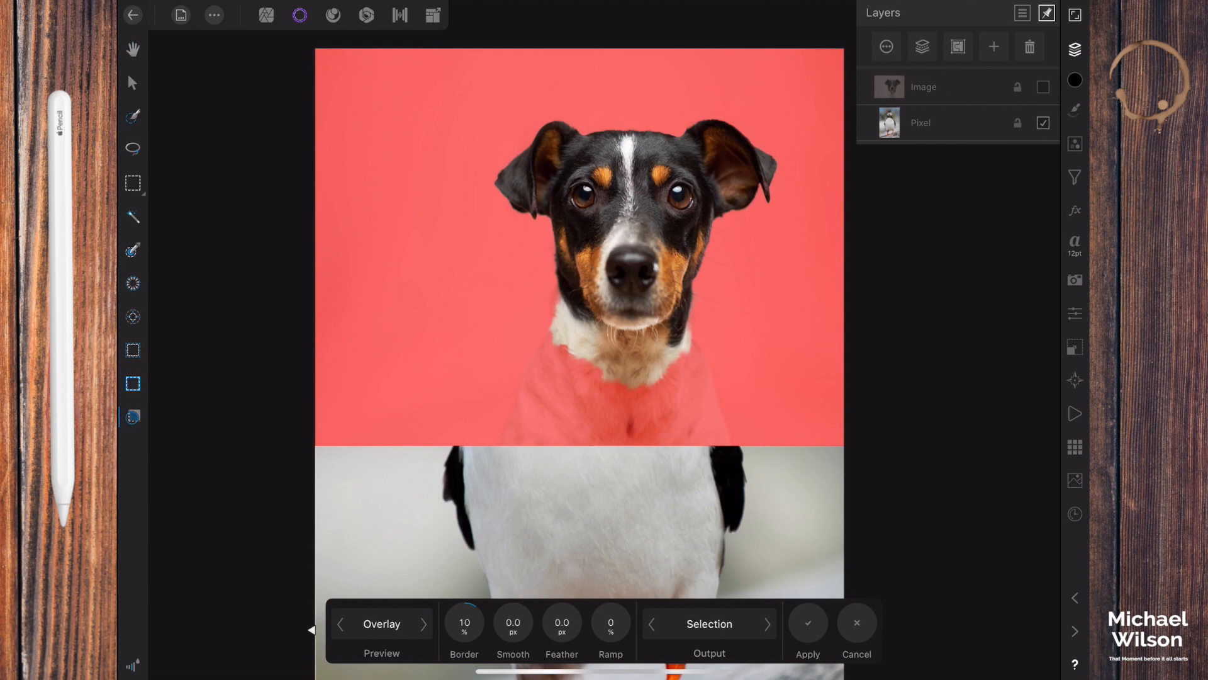
Set Feather 4 px, Smooth 4 px, Output to New layer, and apply to create the dog-head layer.
{"action": "left_click", "coordinate": [562, 623]}
{"action": "type", "text": "4"}
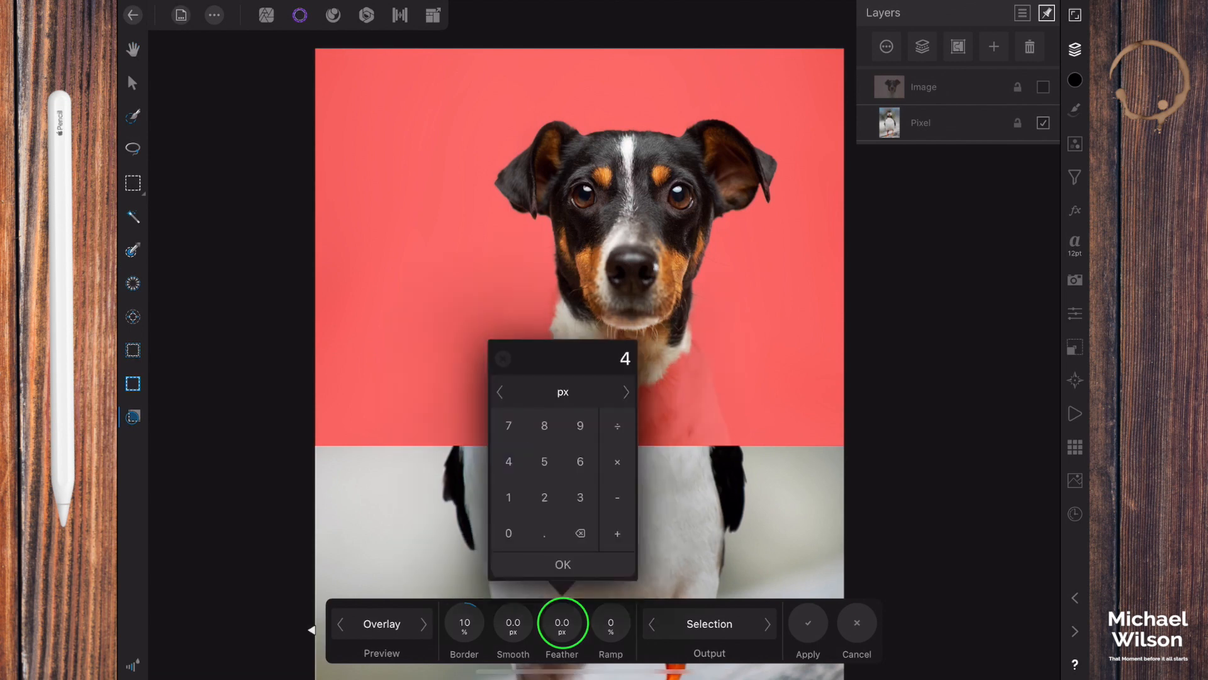
{"action": "left_click", "coordinate": [513, 623]}
{"action": "left_click", "coordinate": [512, 622]}
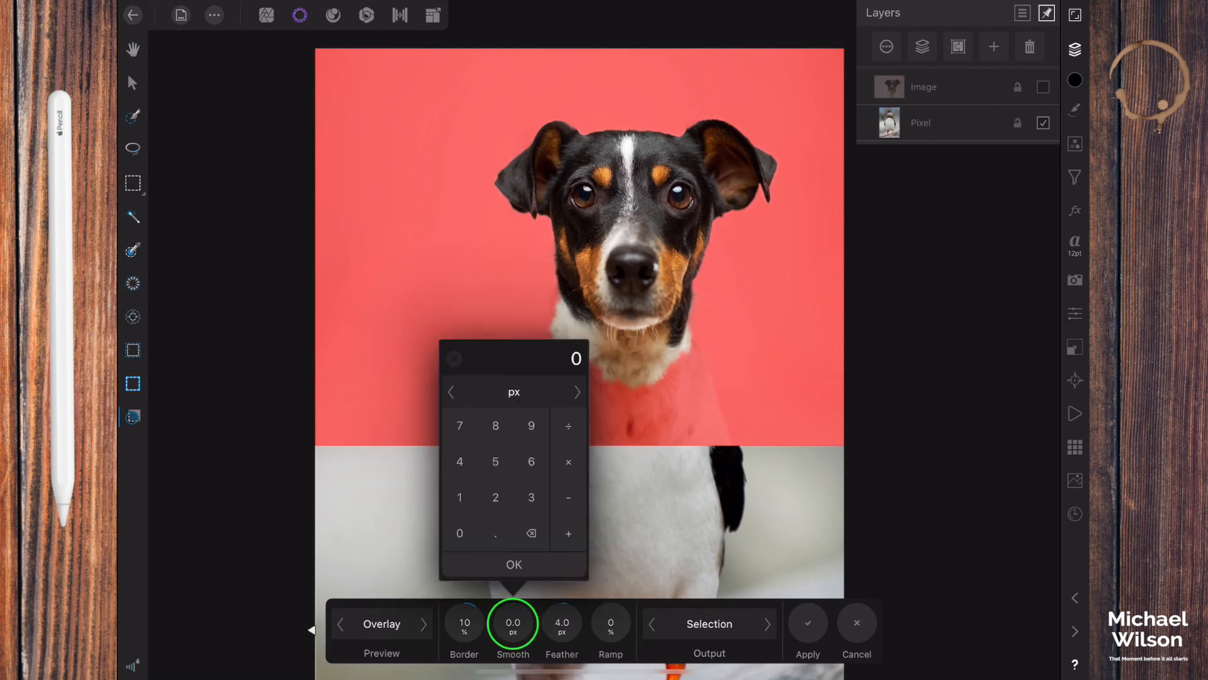
{"action": "type", "text": "4"}
{"action": "left_click", "coordinate": [514, 564]}
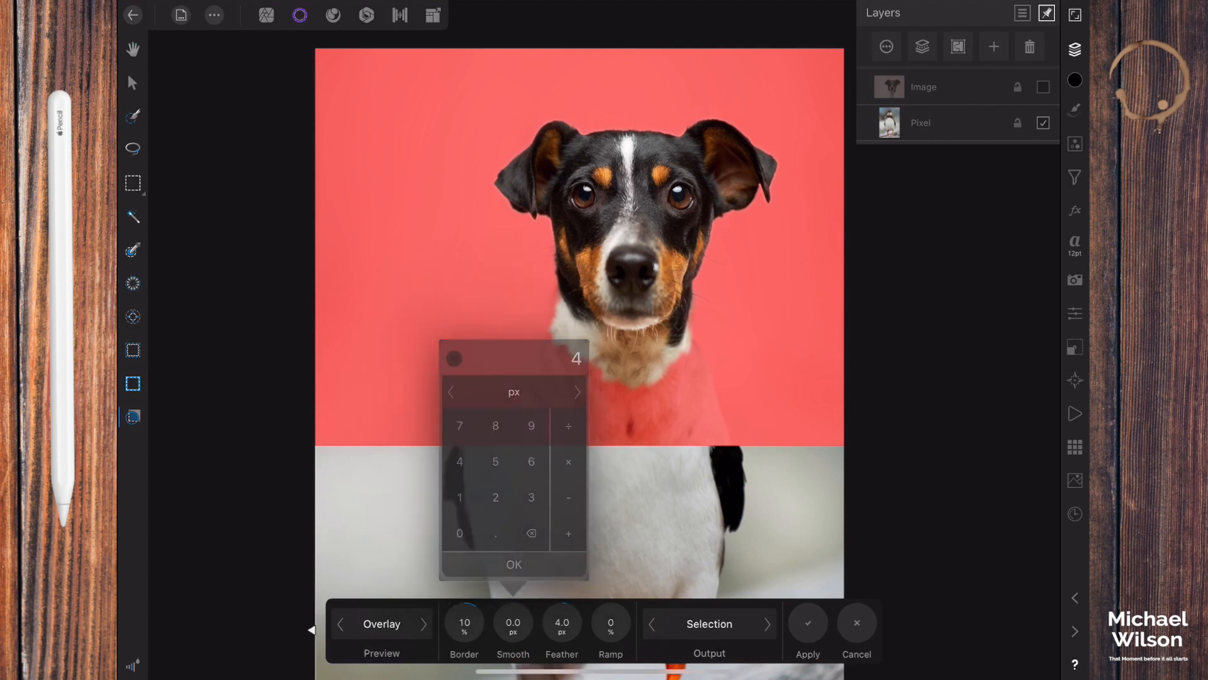
{"action": "left_click", "coordinate": [710, 623]}
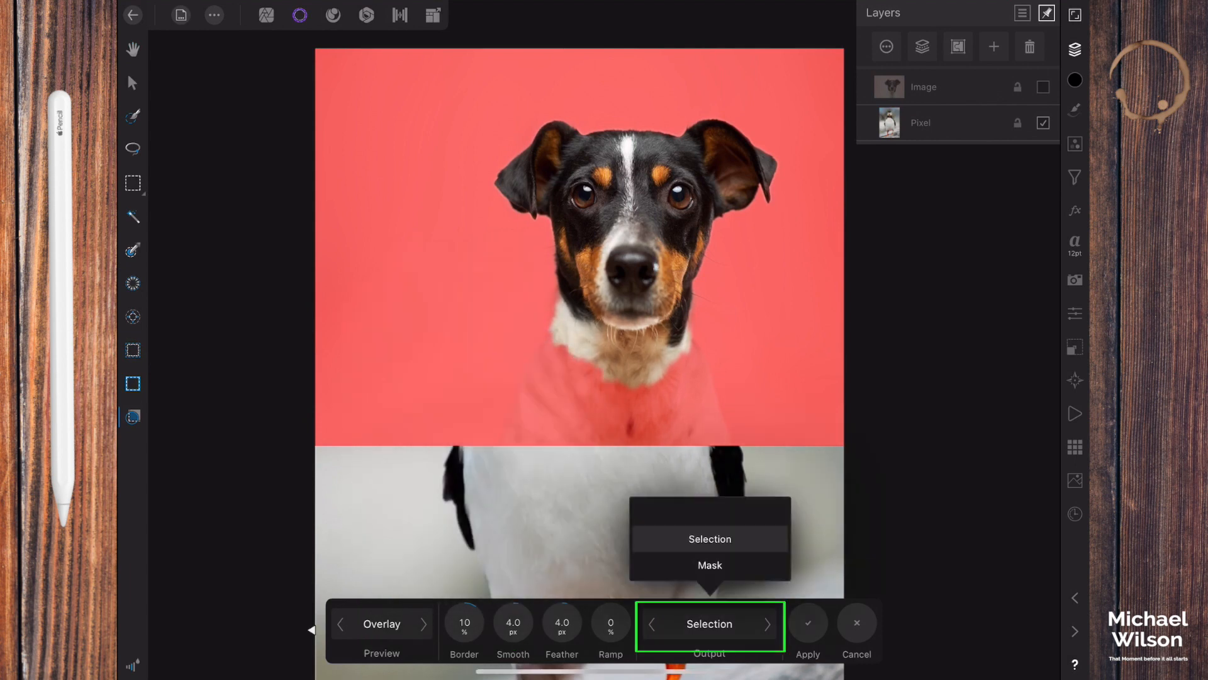
{"action": "left_click_drag", "start_coordinate": [709, 564], "coordinate": [709, 513]}
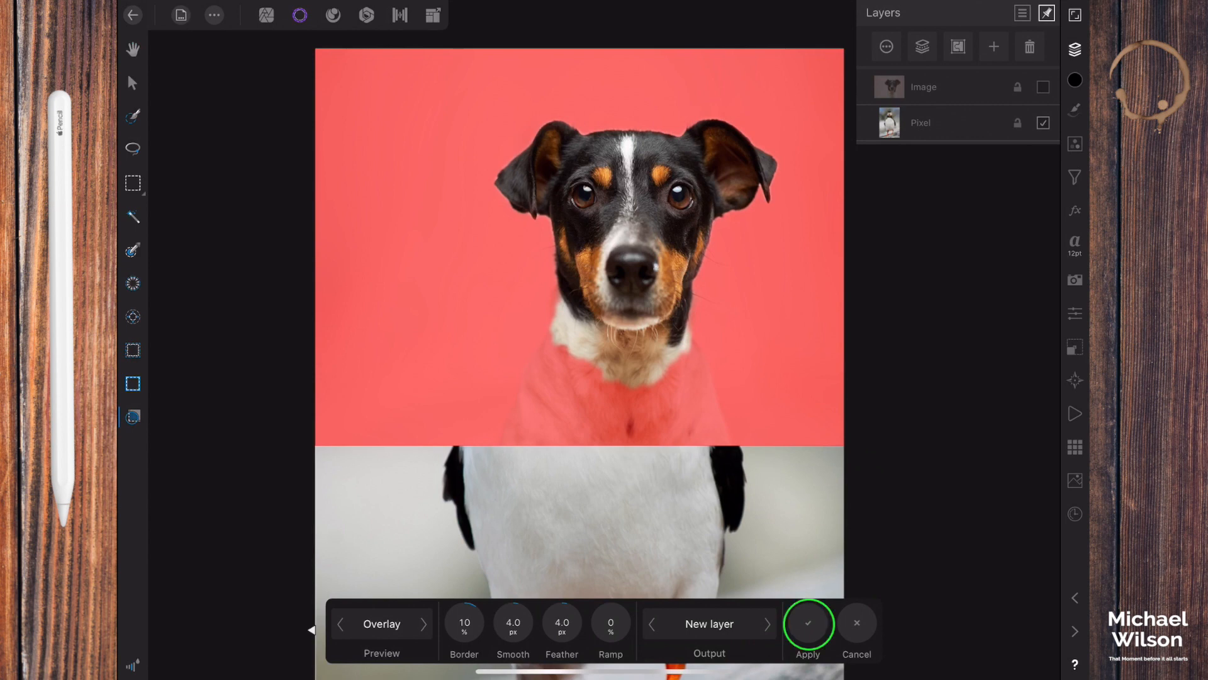
{"action": "left_click", "coordinate": [808, 624]}
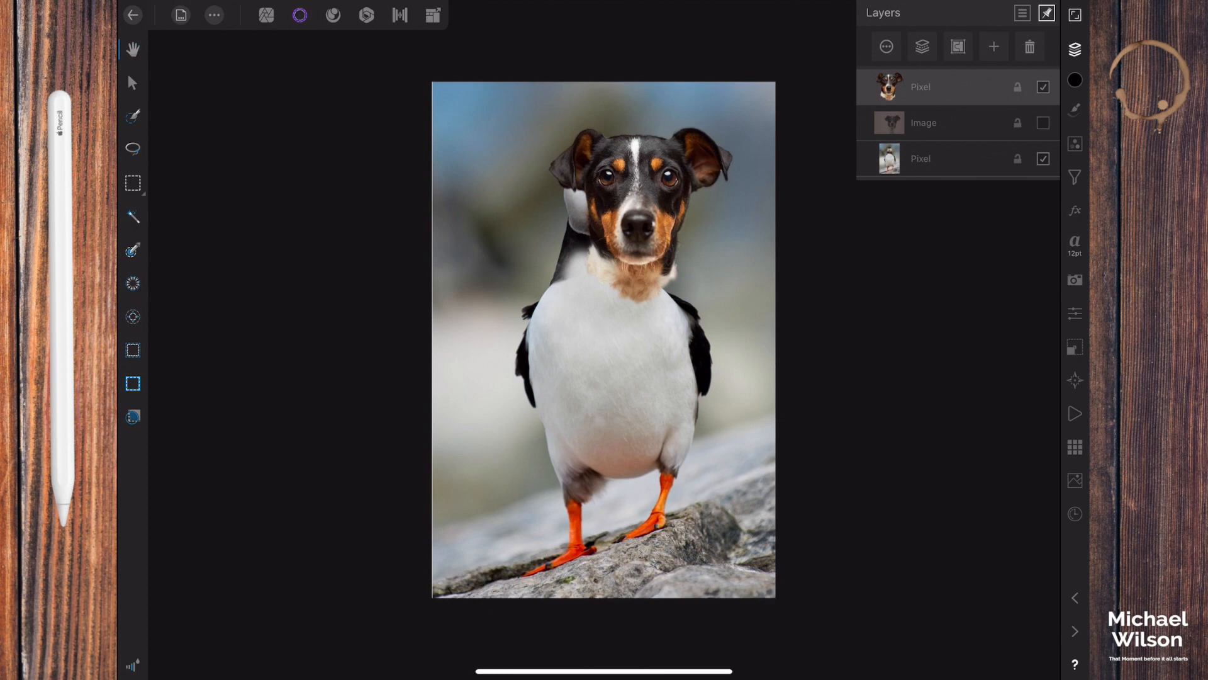
Scale and nudge the dog head into place on the puffin, checking fit at lowered then full opacity.
{"action": "left_click", "coordinate": [267, 16]}
{"action": "left_click", "coordinate": [131, 83]}
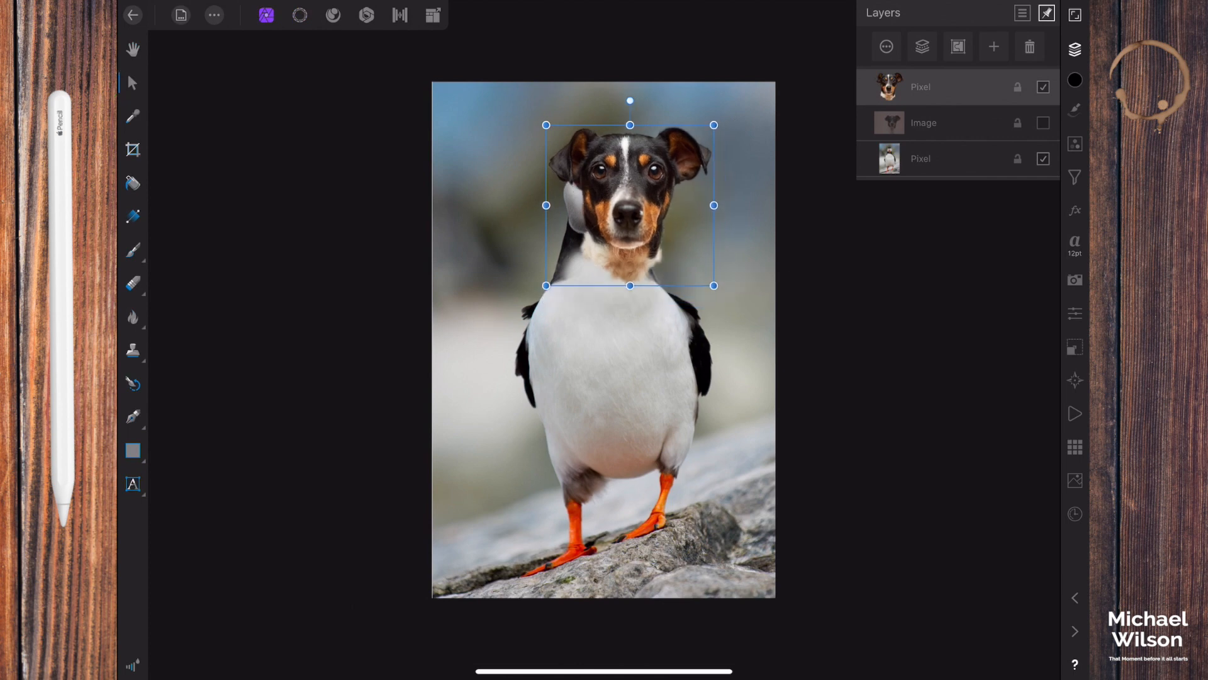
{"action": "left_click_drag", "start_coordinate": [641, 215], "coordinate": [612, 219]}
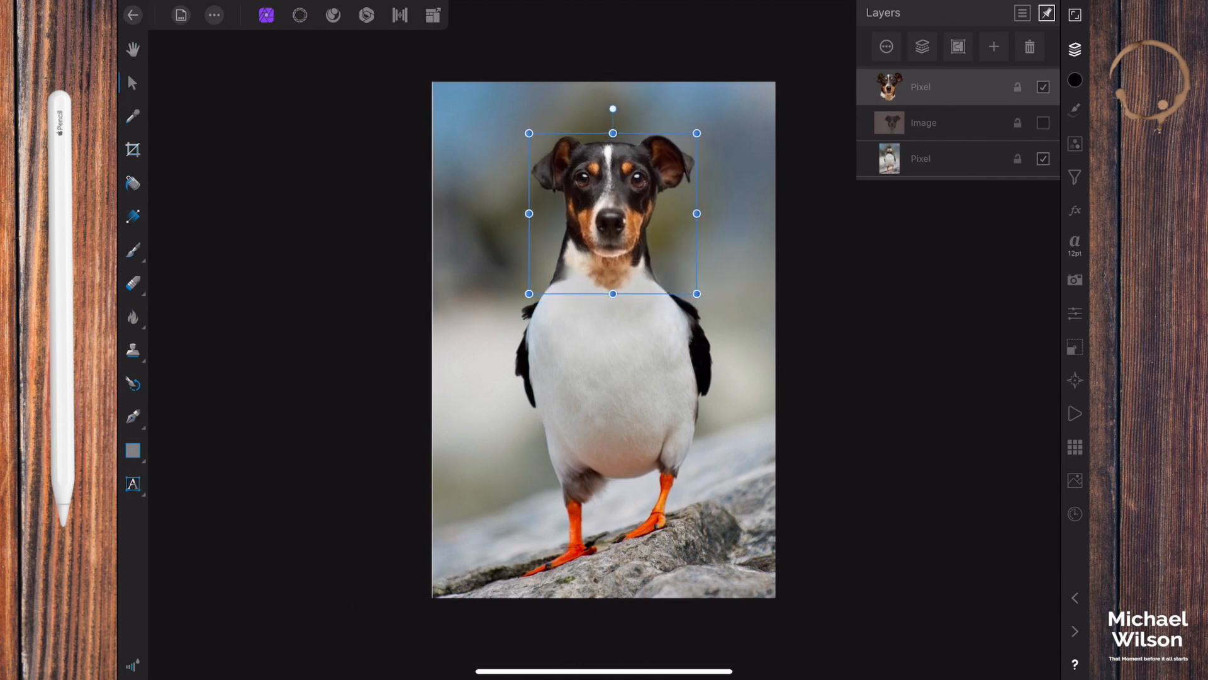
{"action": "left_click_drag", "start_coordinate": [696, 298], "coordinate": [695, 292]}
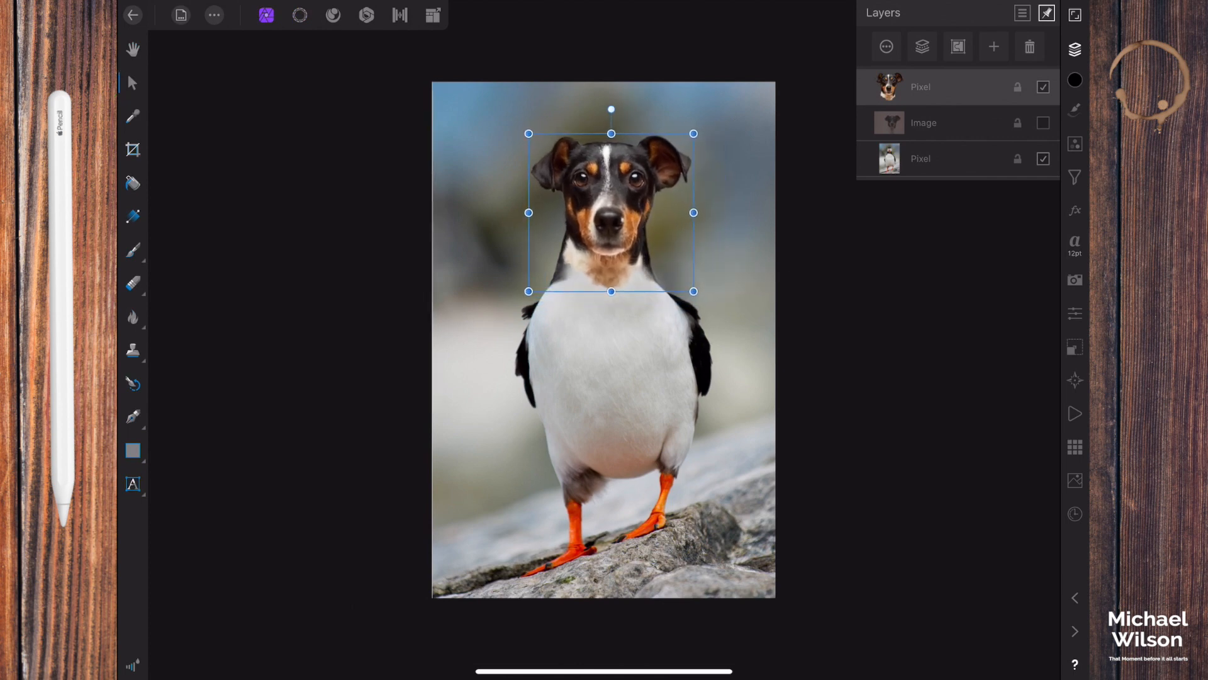
{"action": "left_click", "coordinate": [885, 47]}
{"action": "left_click_drag", "start_coordinate": [1043, 96], "coordinate": [997, 96]}
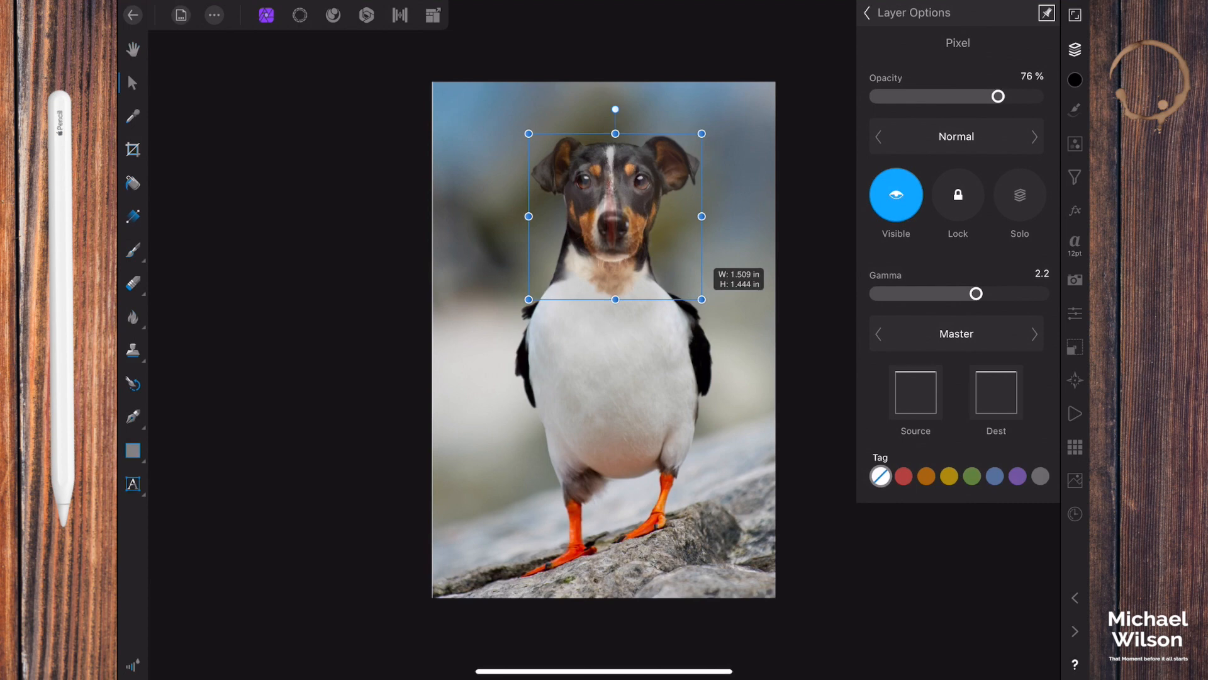
{"action": "left_click_drag", "start_coordinate": [615, 217], "coordinate": [613, 215]}
{"action": "left_click_drag", "start_coordinate": [998, 97], "coordinate": [1037, 97]}
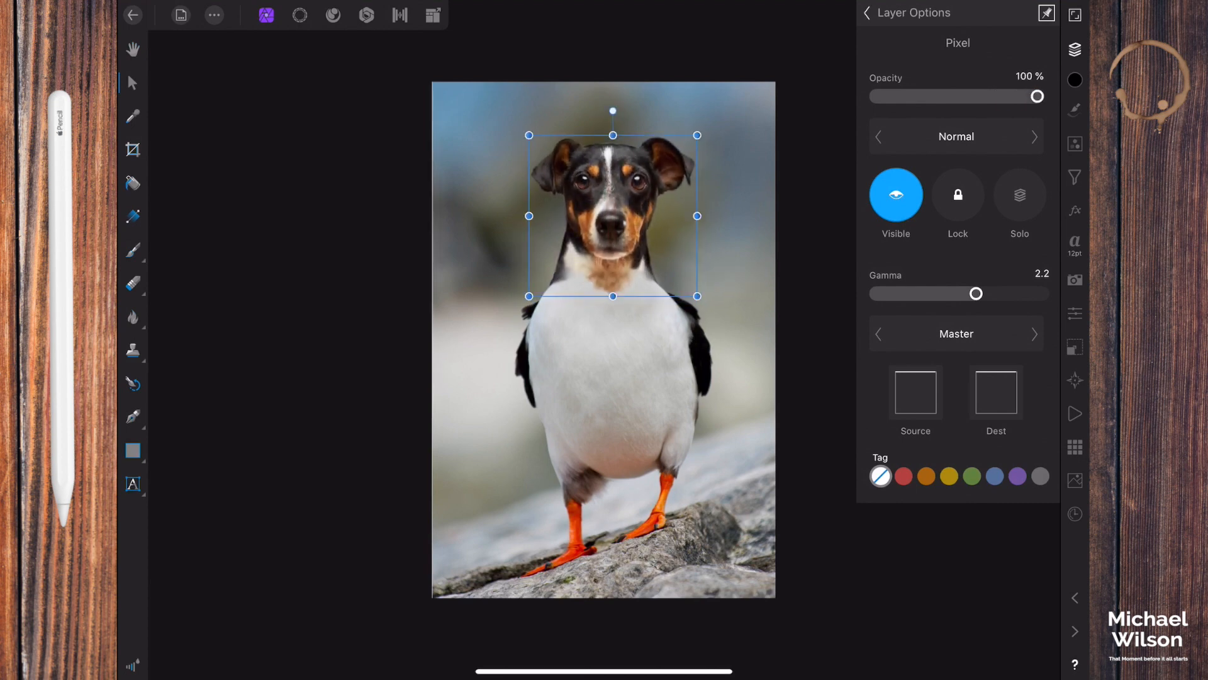
{"action": "left_click_drag", "start_coordinate": [614, 215], "coordinate": [613, 214]}
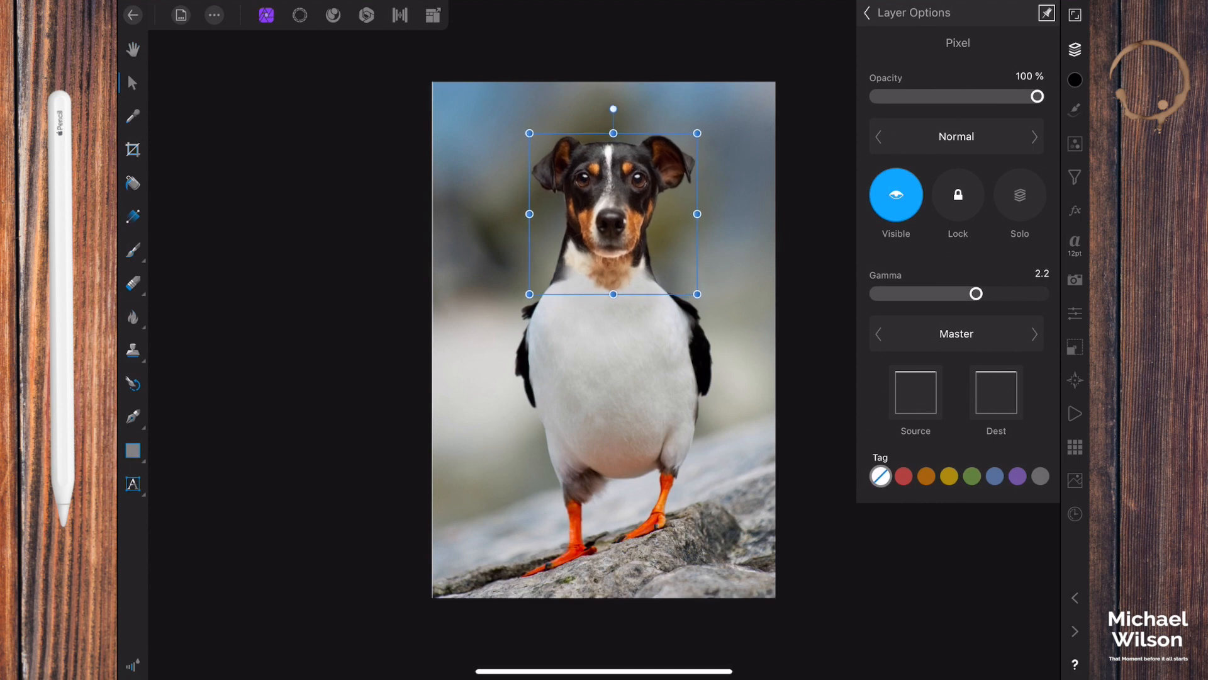
Add an empty mask layer to the dog-head layer.
{"action": "left_click", "coordinate": [867, 13]}
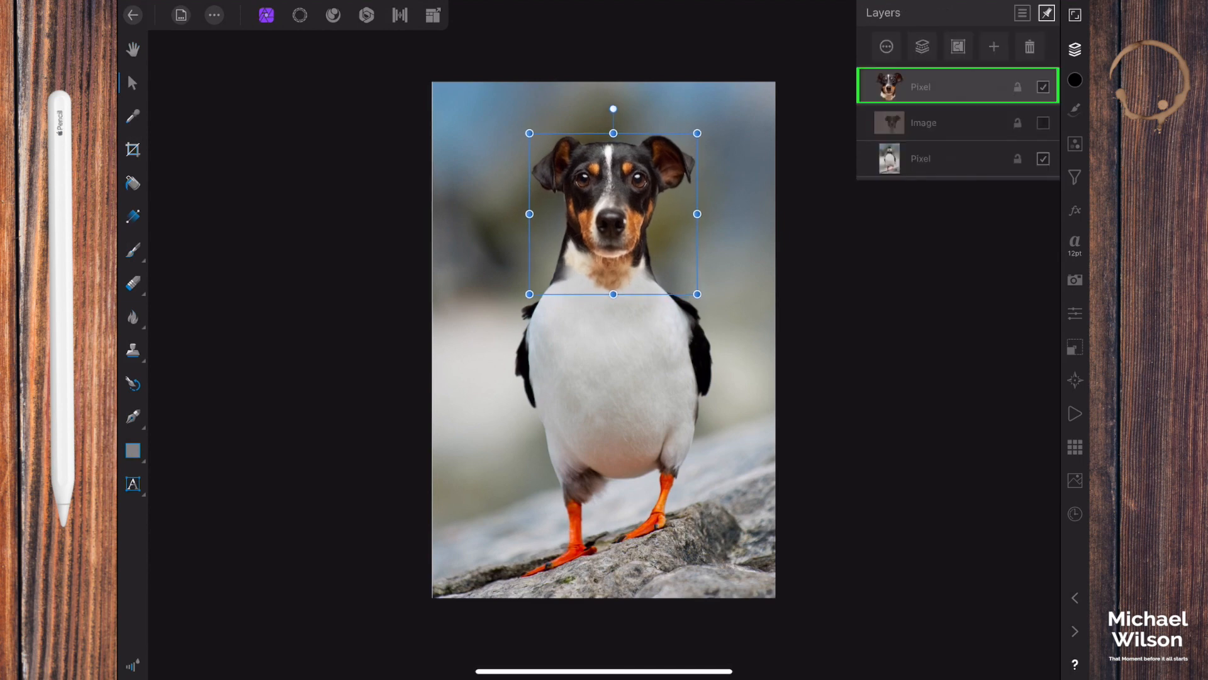
{"action": "left_click", "coordinate": [994, 45]}
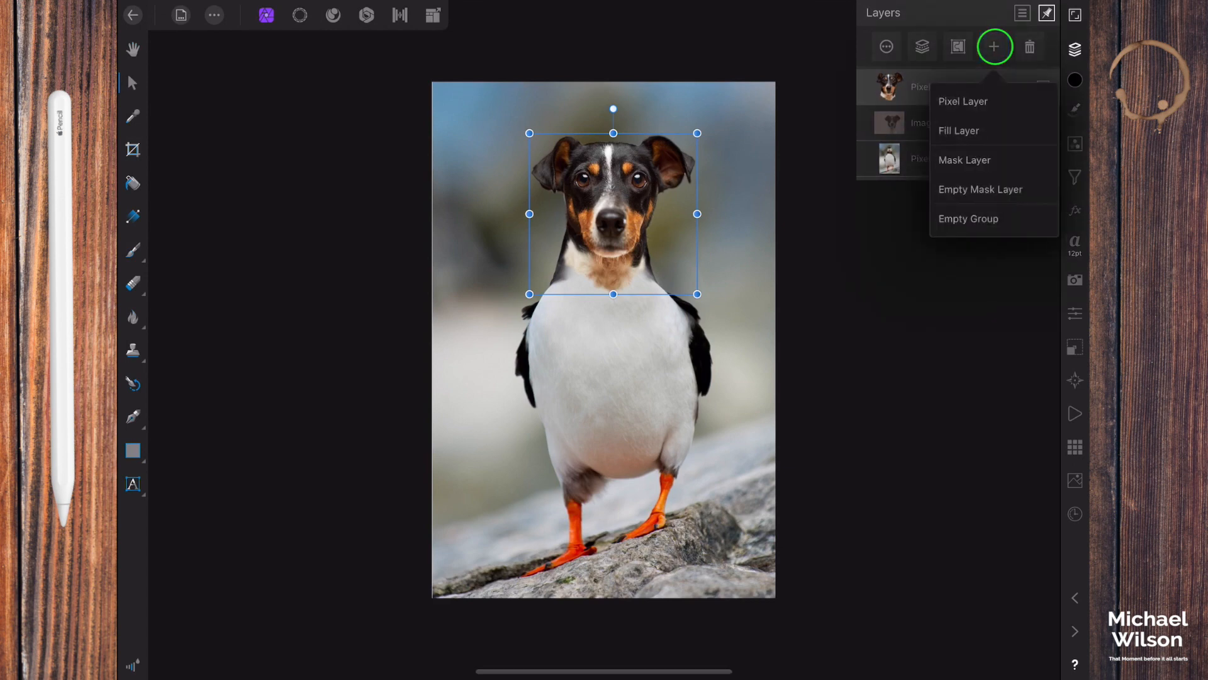
{"action": "left_click", "coordinate": [964, 159]}
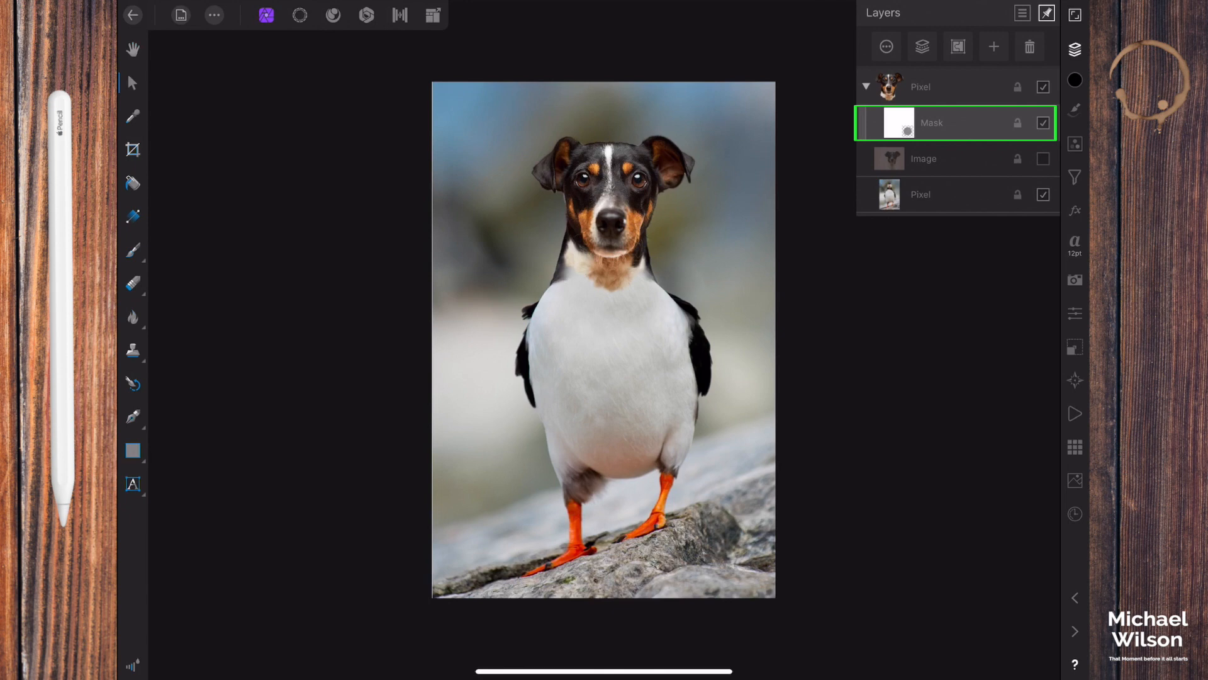
Choose the Paint Brush with a round preset, flow 10% and width about 100 px.
{"action": "left_click", "coordinate": [133, 252]}
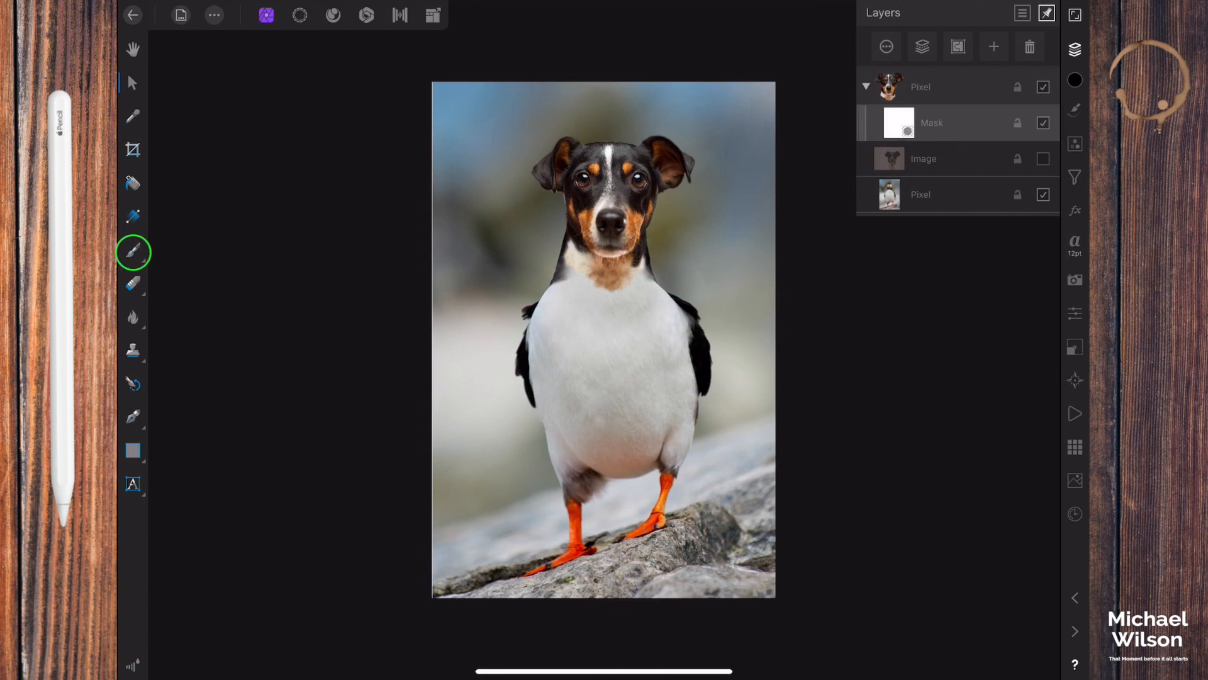
{"action": "left_click", "coordinate": [1074, 110]}
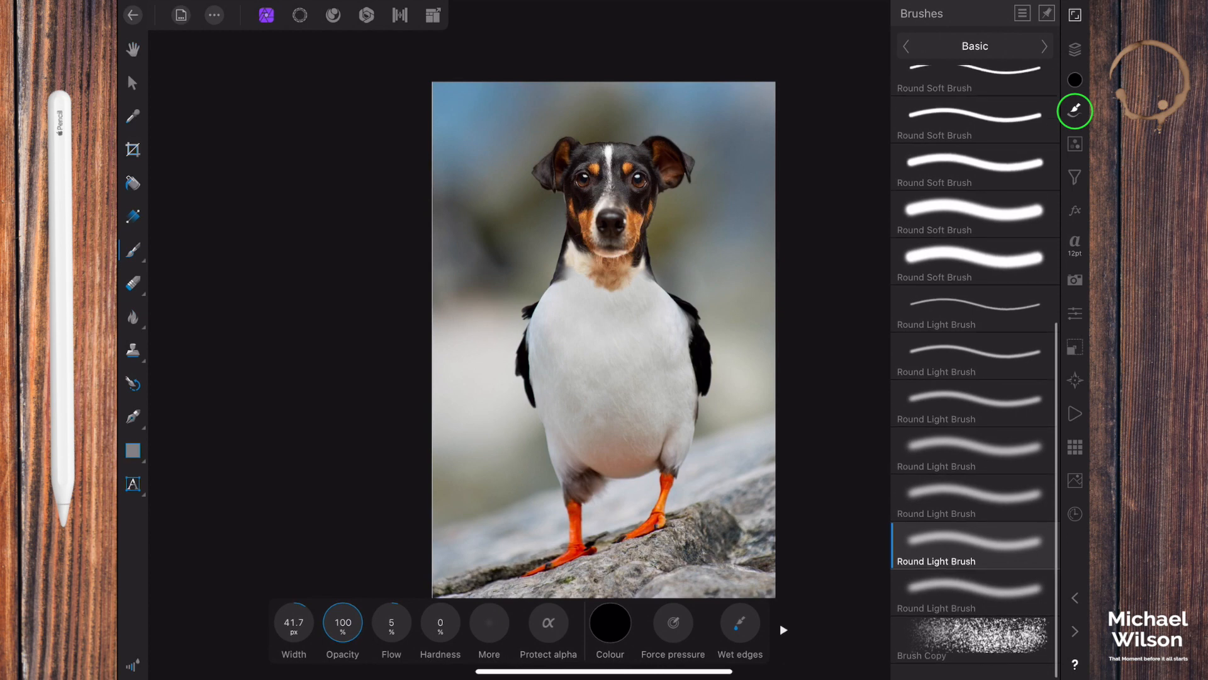
{"action": "left_click", "coordinate": [1076, 80]}
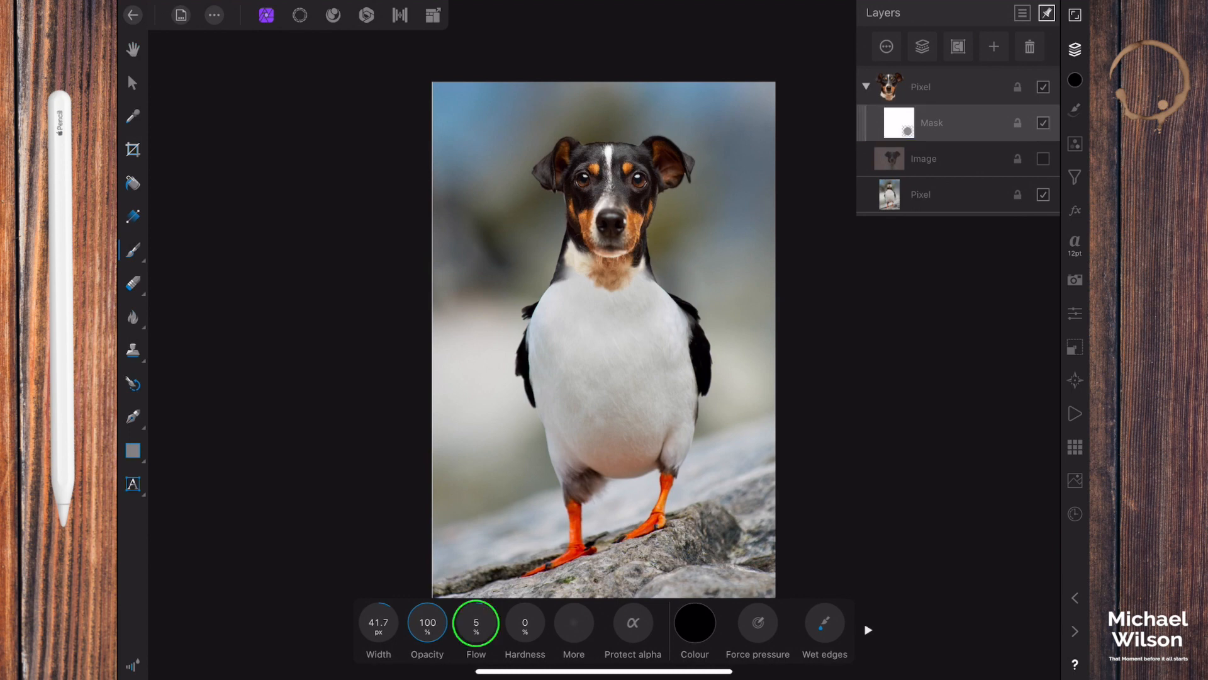
{"action": "left_click", "coordinate": [476, 623]}
{"action": "left_click", "coordinate": [385, 498]}
{"action": "left_click", "coordinate": [385, 533]}
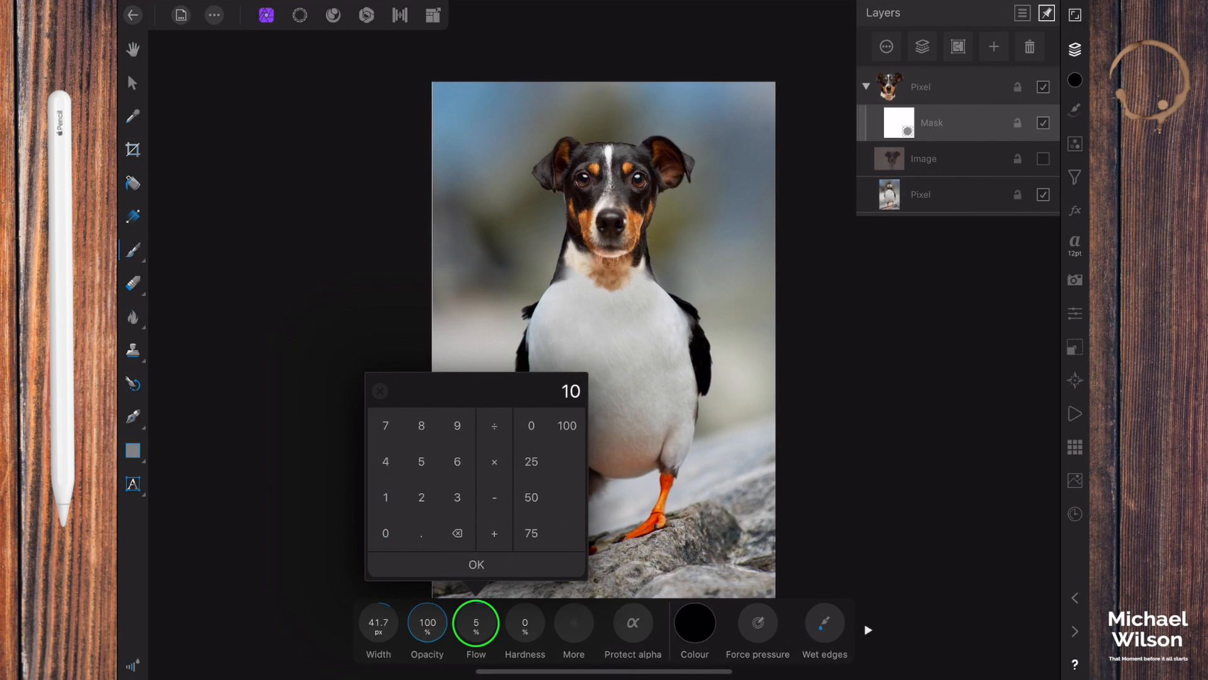
{"action": "left_click", "coordinate": [476, 564]}
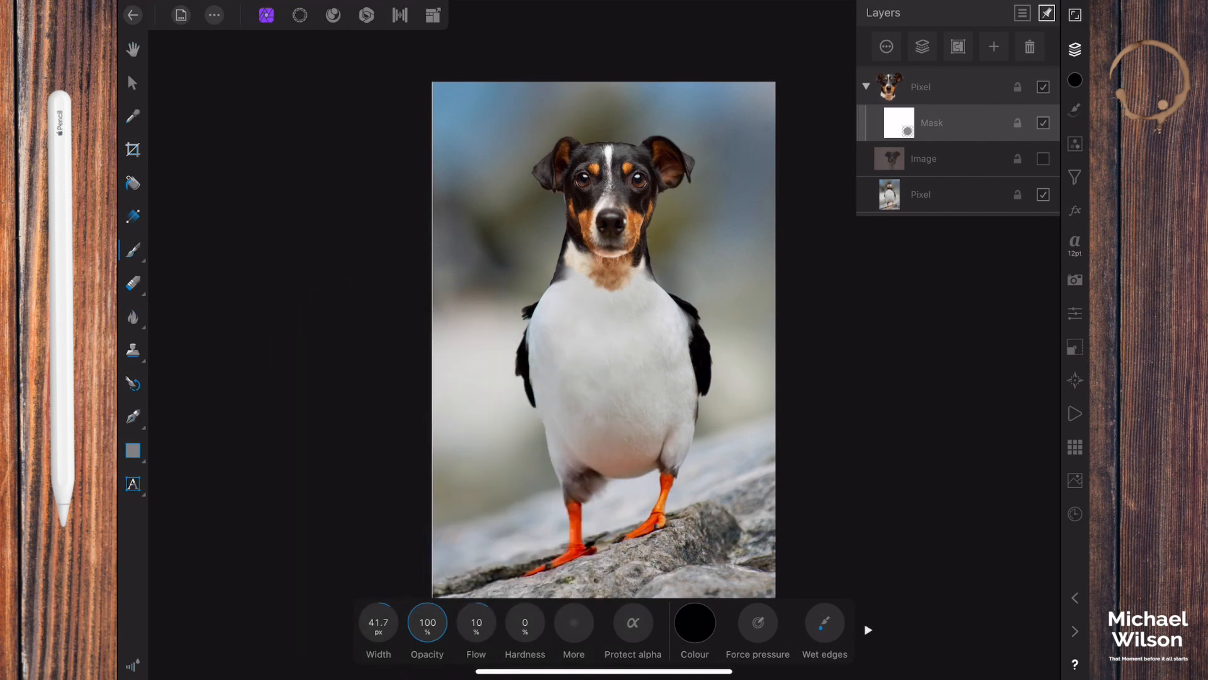
{"action": "left_click_drag", "start_coordinate": [379, 624], "coordinate": [406, 624]}
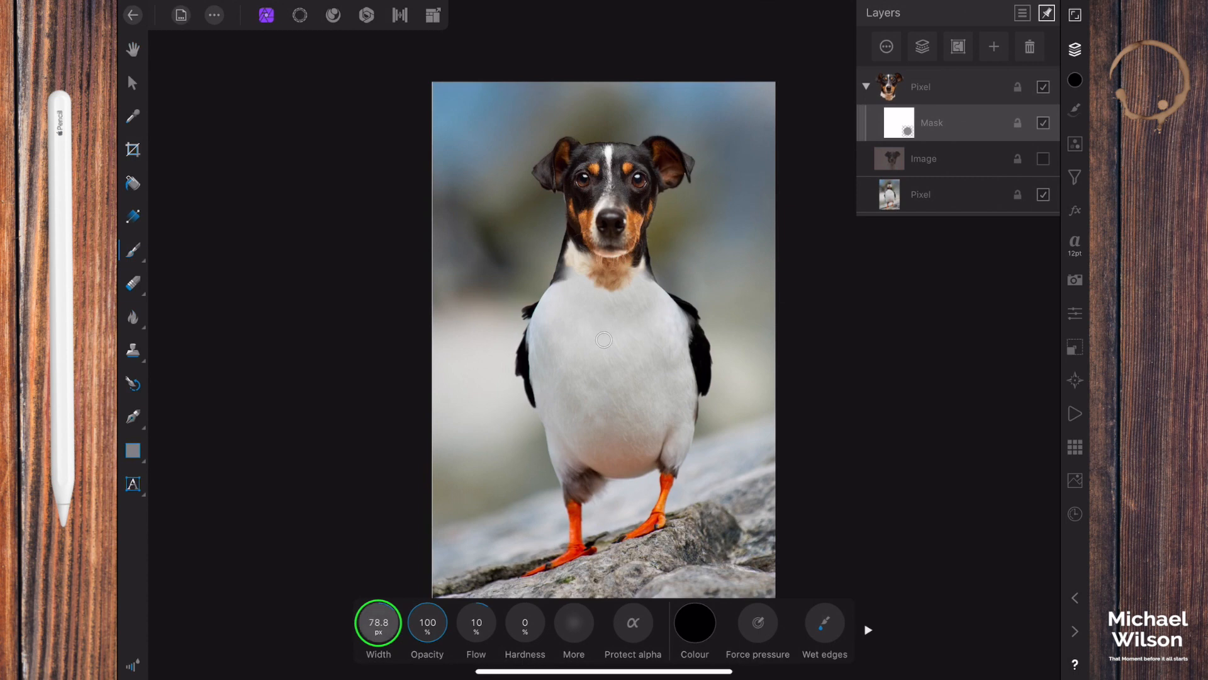
{"action": "left_click_drag", "start_coordinate": [379, 623], "coordinate": [395, 623]}
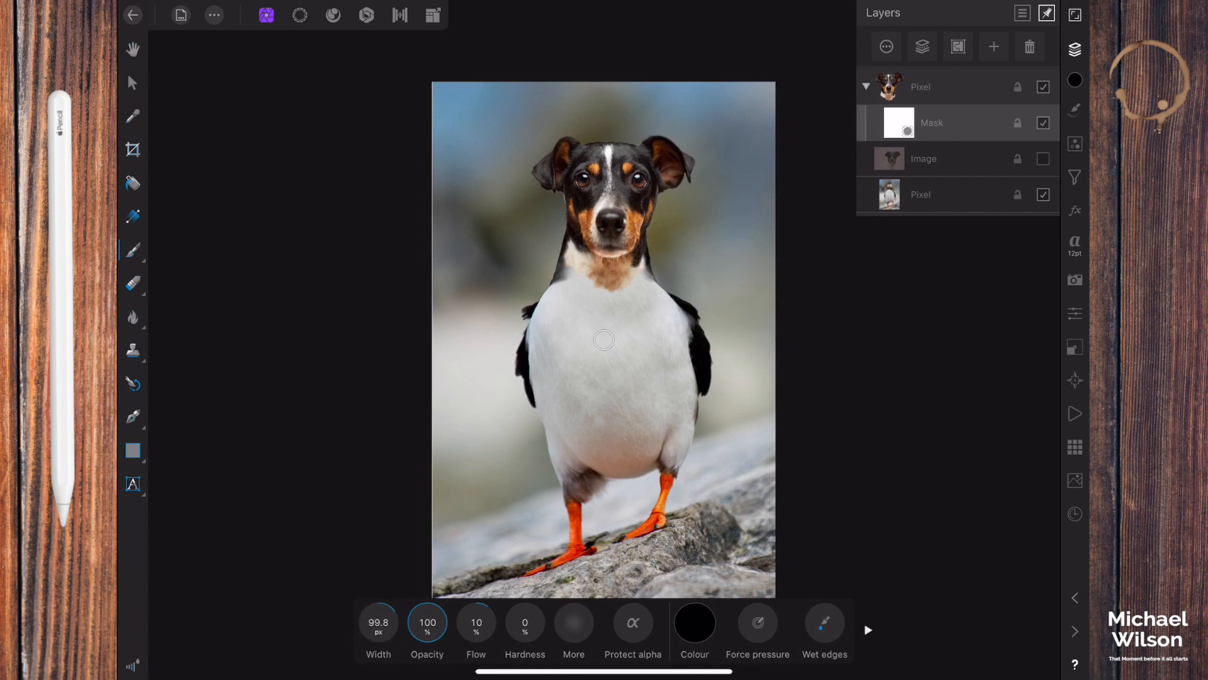
{"action": "scroll", "coordinate": [604, 340], "scroll_direction": "up", "scroll_amount": 3}
{"action": "scroll", "coordinate": [605, 339], "scroll_direction": "up", "scroll_amount": 2}
{"action": "scroll", "coordinate": [605, 340], "scroll_direction": "up", "scroll_amount": 2}
{"action": "scroll", "coordinate": [604, 340], "scroll_direction": "up", "scroll_amount": 1}
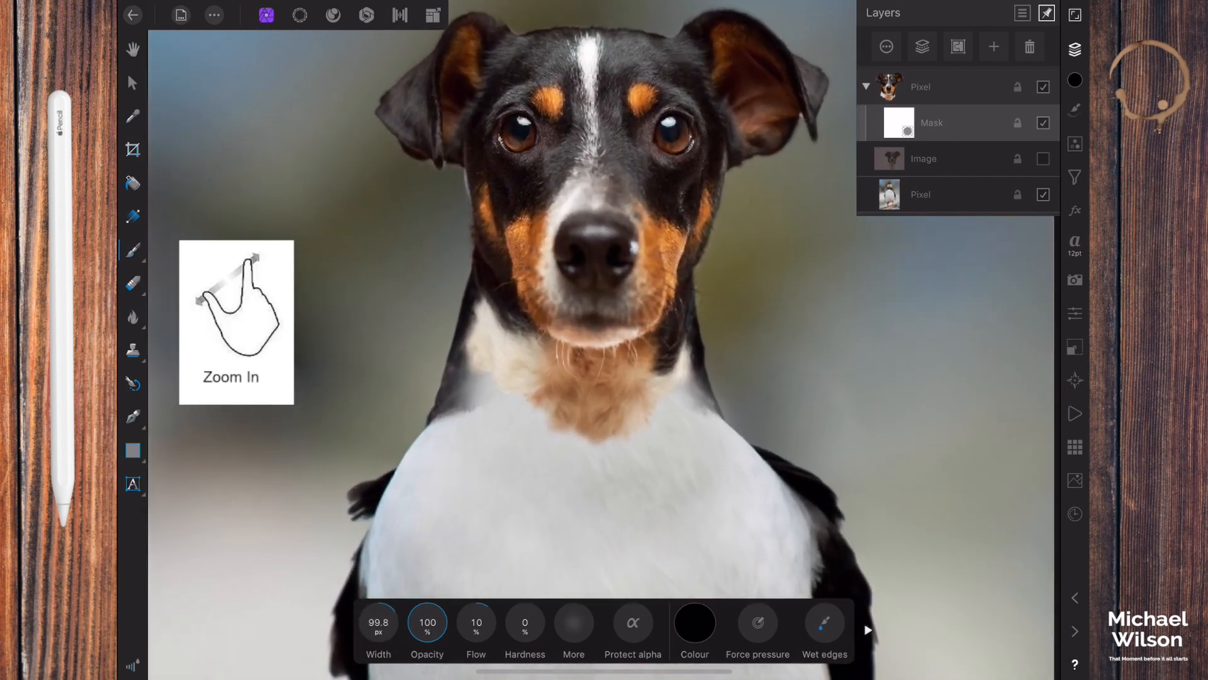
{"action": "scroll", "coordinate": [605, 341], "scroll_direction": "up", "scroll_amount": 1}
{"action": "scroll", "coordinate": [605, 340], "scroll_direction": "up", "scroll_amount": 1}
{"action": "scroll", "coordinate": [605, 340], "scroll_direction": "up", "scroll_amount": 1}
Paint black on the mask across the dog's chest, both neck edges and near the chin.
{"action": "left_click_drag", "start_coordinate": [379, 623], "coordinate": [359, 624]}
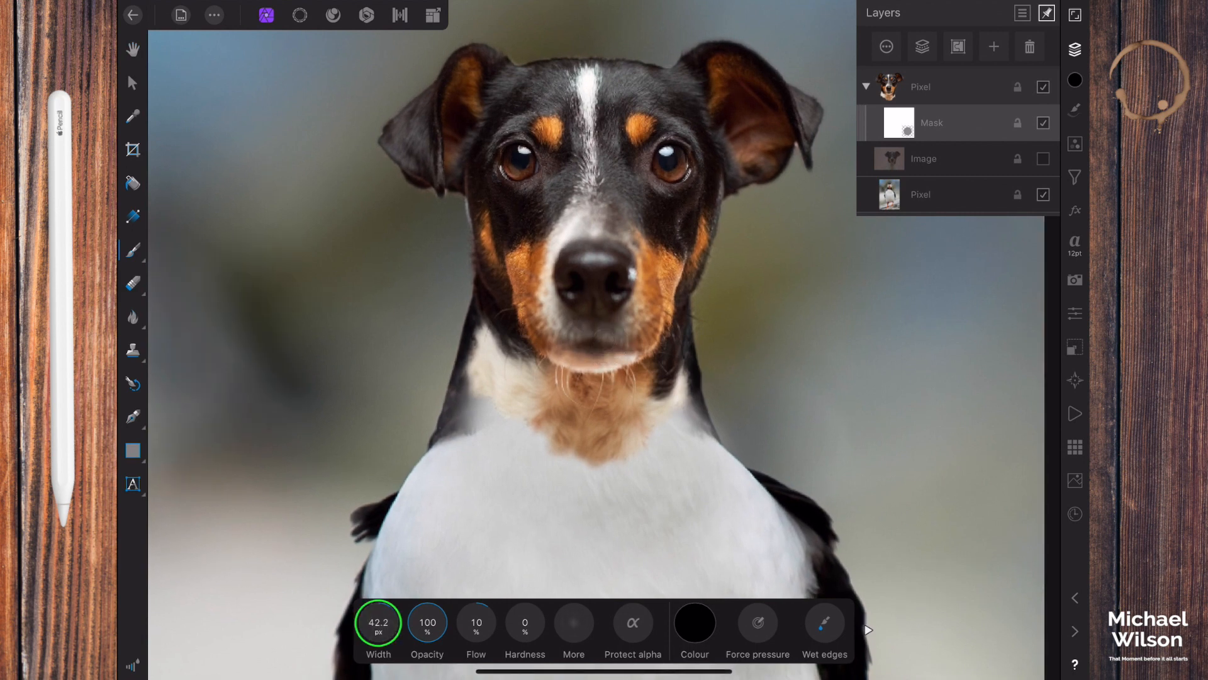
{"action": "mouse_move", "coordinate": [623, 445]}
{"action": "left_mouse_down"}
{"action": "mouse_move", "coordinate": [555, 443]}
{"action": "mouse_move", "coordinate": [567, 428]}
{"action": "mouse_move", "coordinate": [646, 423]}
{"action": "mouse_move", "coordinate": [534, 420]}
{"action": "left_mouse_up"}
{"action": "left_click_drag", "start_coordinate": [486, 316], "coordinate": [477, 396]}
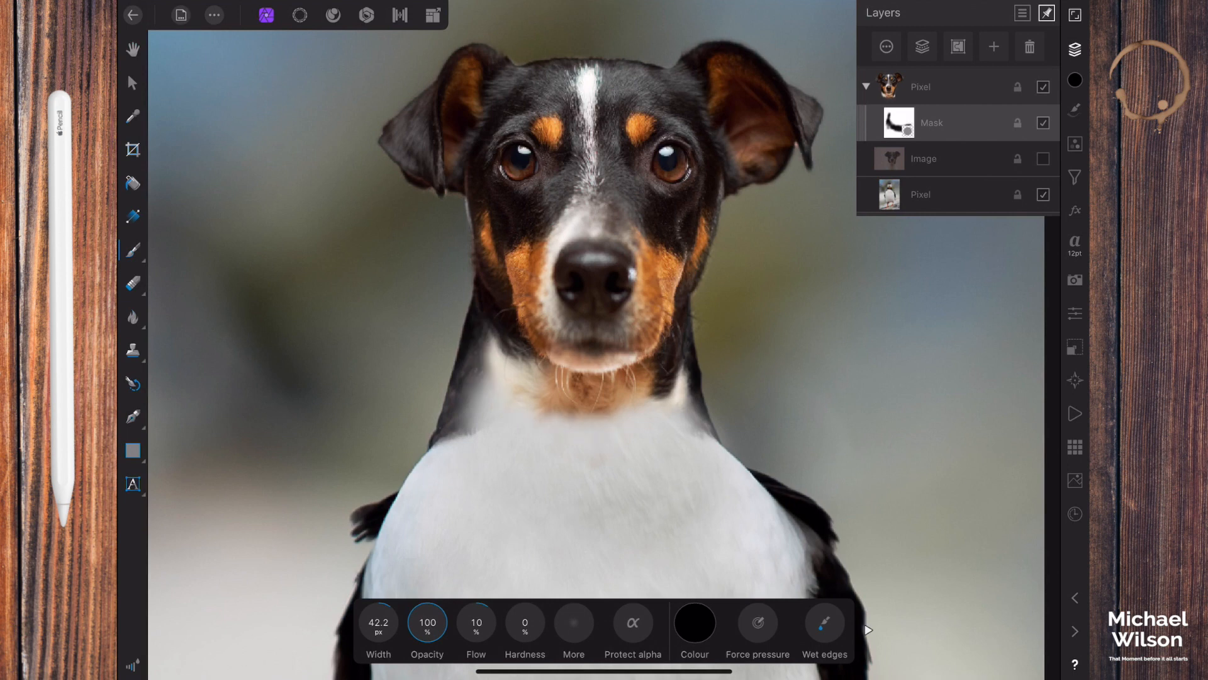
{"action": "mouse_move", "coordinate": [638, 407]}
{"action": "left_mouse_down"}
{"action": "mouse_move", "coordinate": [681, 382]}
{"action": "mouse_move", "coordinate": [683, 367]}
{"action": "left_mouse_up"}
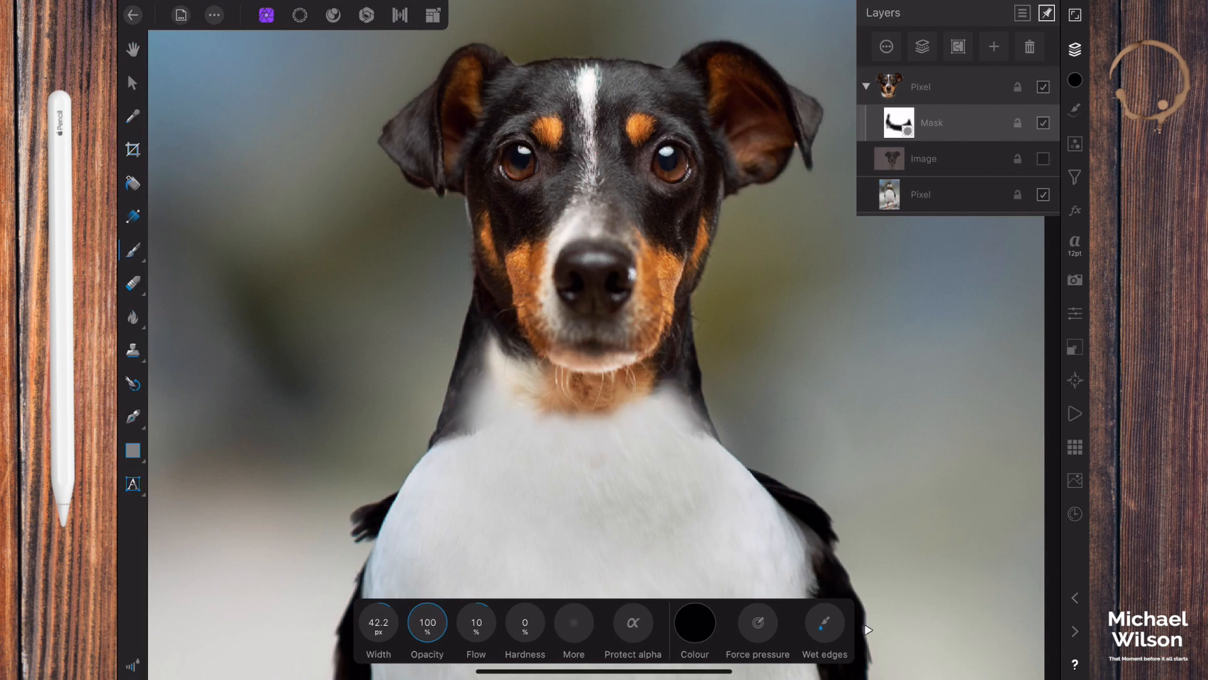
{"action": "left_click_drag", "start_coordinate": [518, 387], "coordinate": [565, 415]}
Lower flow to 5% at 44.8 px width and paint the mask to blend the chin fur.
{"action": "left_click", "coordinate": [476, 622]}
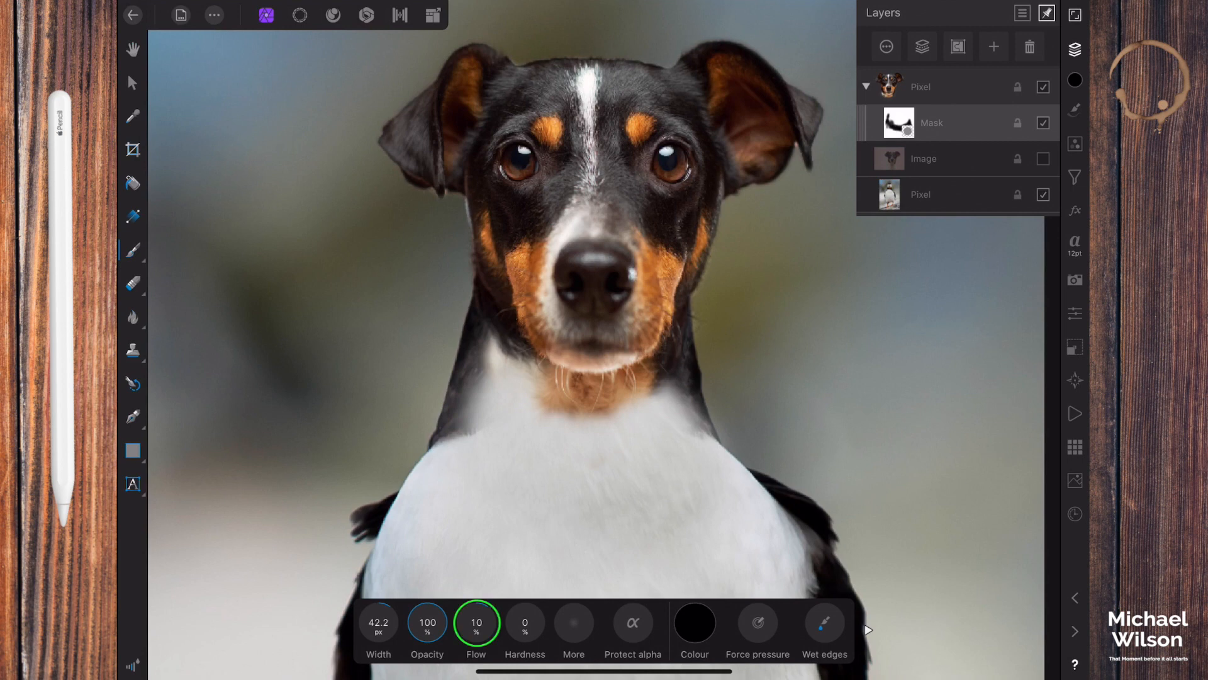
{"action": "mouse_move", "coordinate": [477, 621]}
{"action": "left_mouse_down"}
{"action": "mouse_move", "coordinate": [454, 622]}
{"action": "mouse_move", "coordinate": [470, 622]}
{"action": "left_mouse_up"}
{"action": "left_click", "coordinate": [377, 622]}
{"action": "left_click_drag", "start_coordinate": [378, 623], "coordinate": [387, 622]}
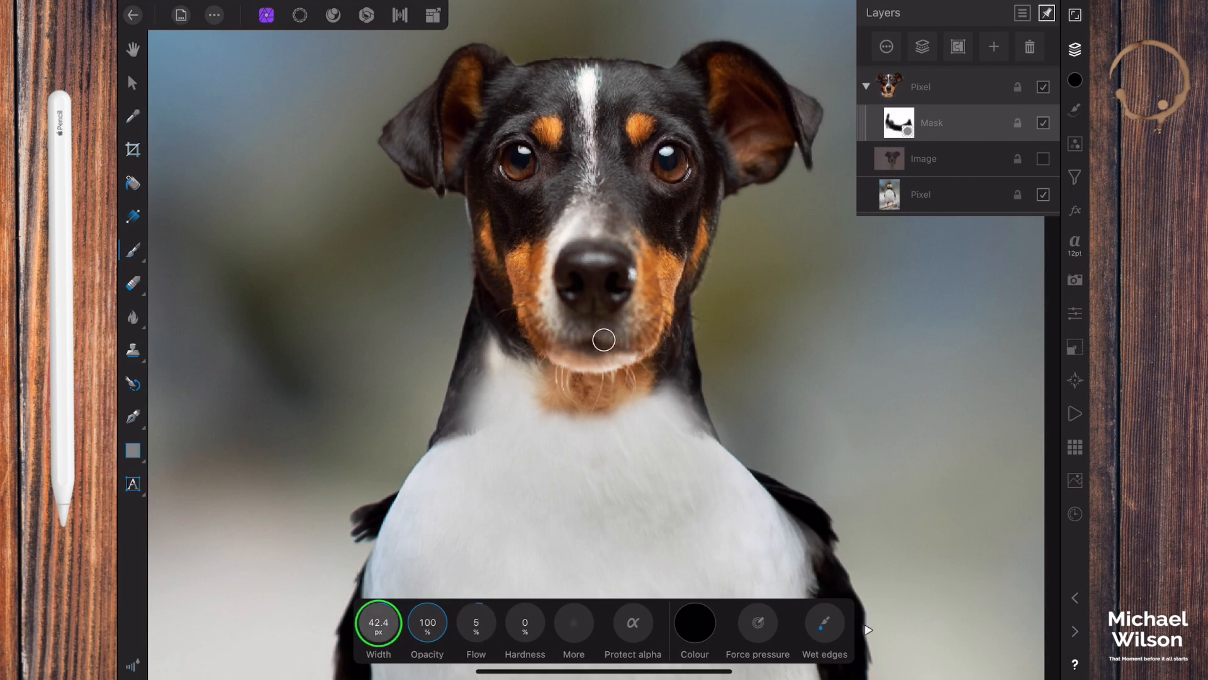
{"action": "mouse_move", "coordinate": [619, 406]}
{"action": "left_mouse_down"}
{"action": "mouse_move", "coordinate": [570, 409]}
{"action": "mouse_move", "coordinate": [543, 395]}
{"action": "left_mouse_up"}
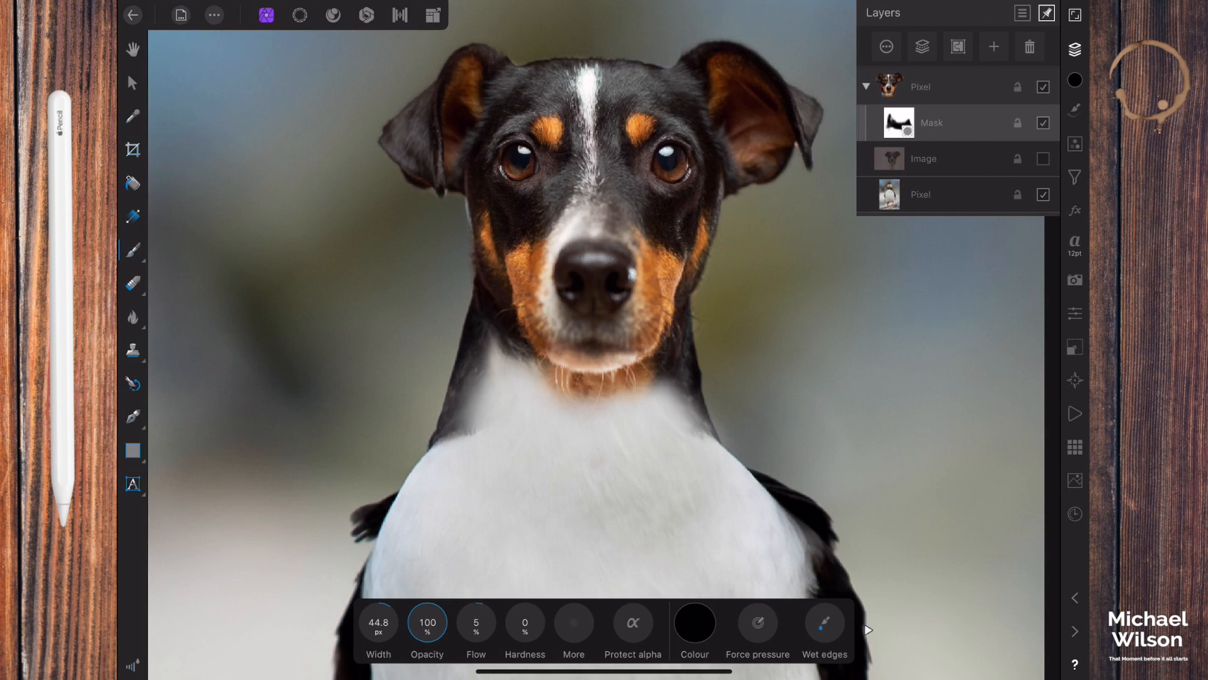
Add a new pixel layer on top and set its blend mode to Colour.
{"action": "left_click", "coordinate": [993, 46]}
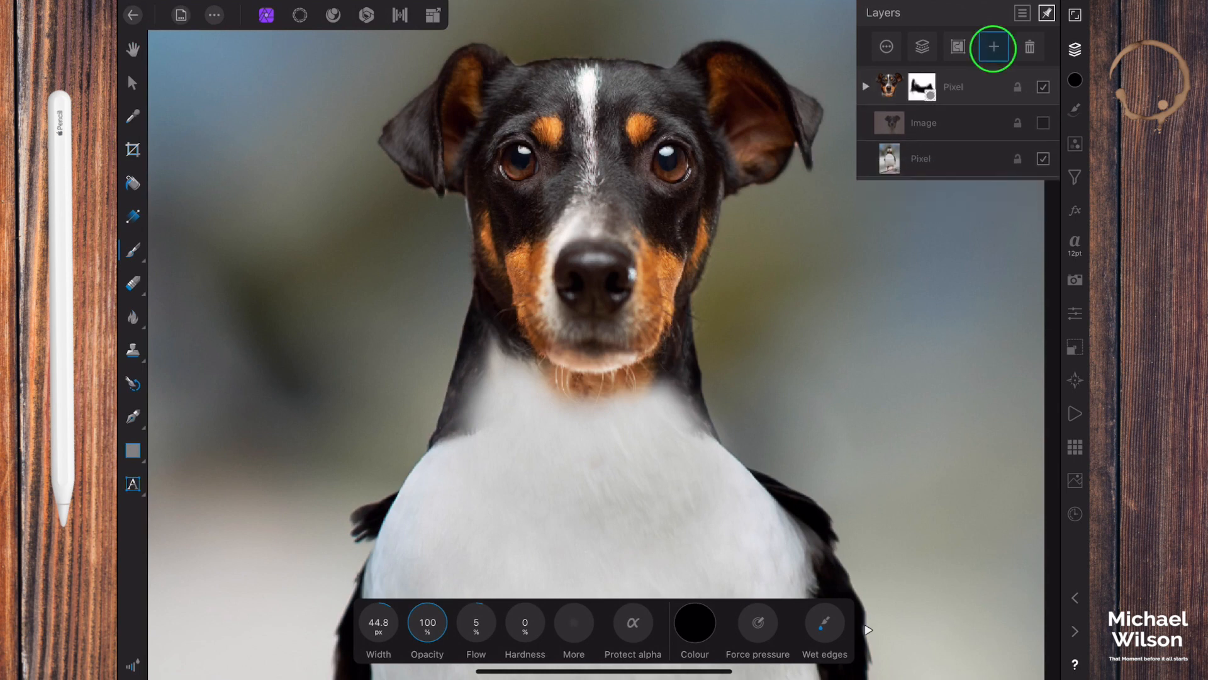
{"action": "left_click", "coordinate": [963, 100]}
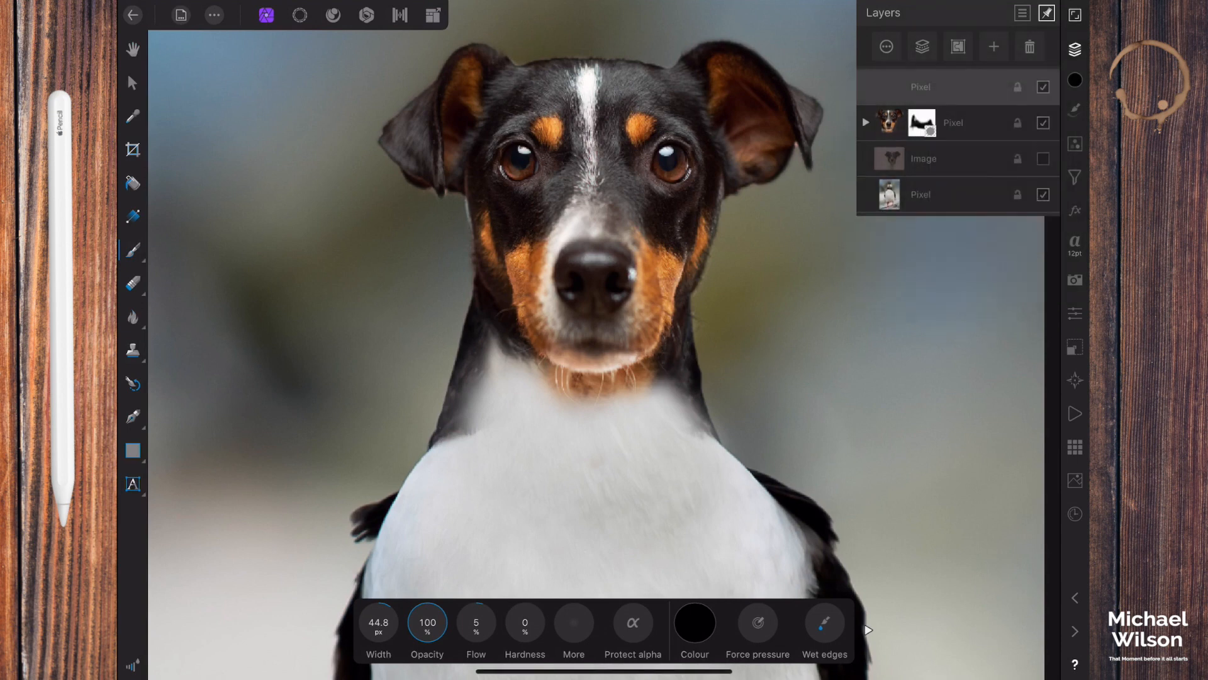
{"action": "left_click", "coordinate": [887, 47]}
{"action": "left_click", "coordinate": [956, 136]}
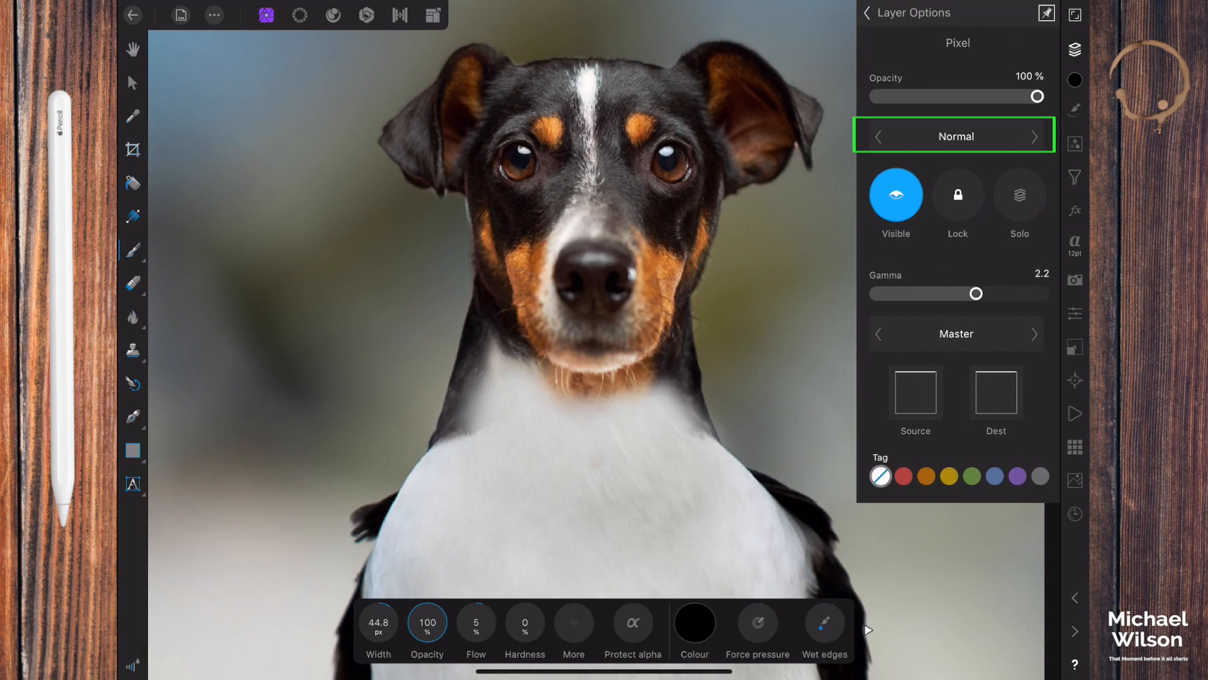
{"action": "scroll", "coordinate": [780, 413], "scroll_direction": "down", "scroll_amount": 10}
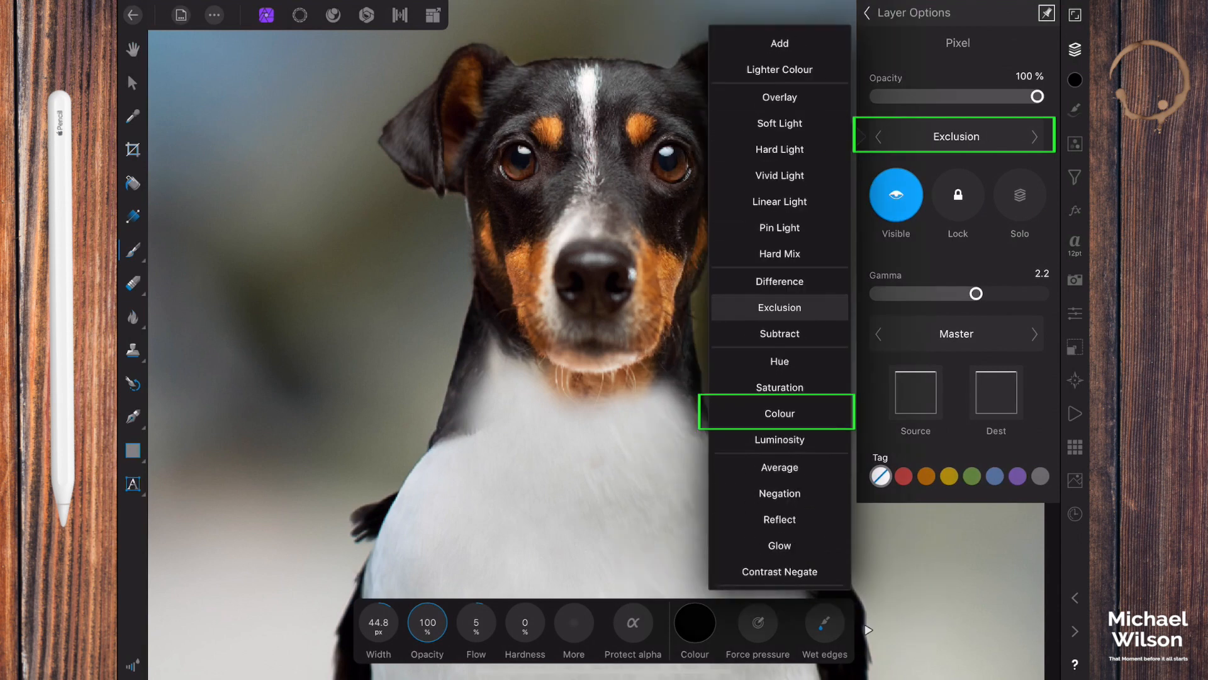
{"action": "left_click", "coordinate": [781, 412]}
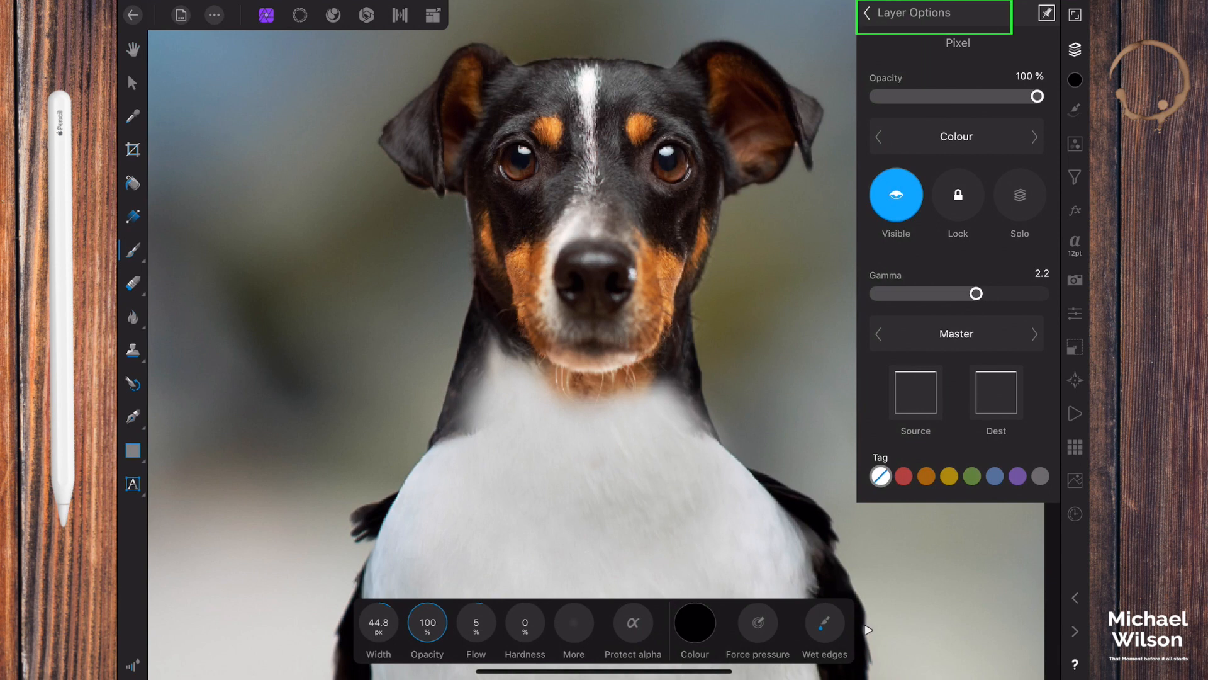
{"action": "left_click", "coordinate": [867, 13]}
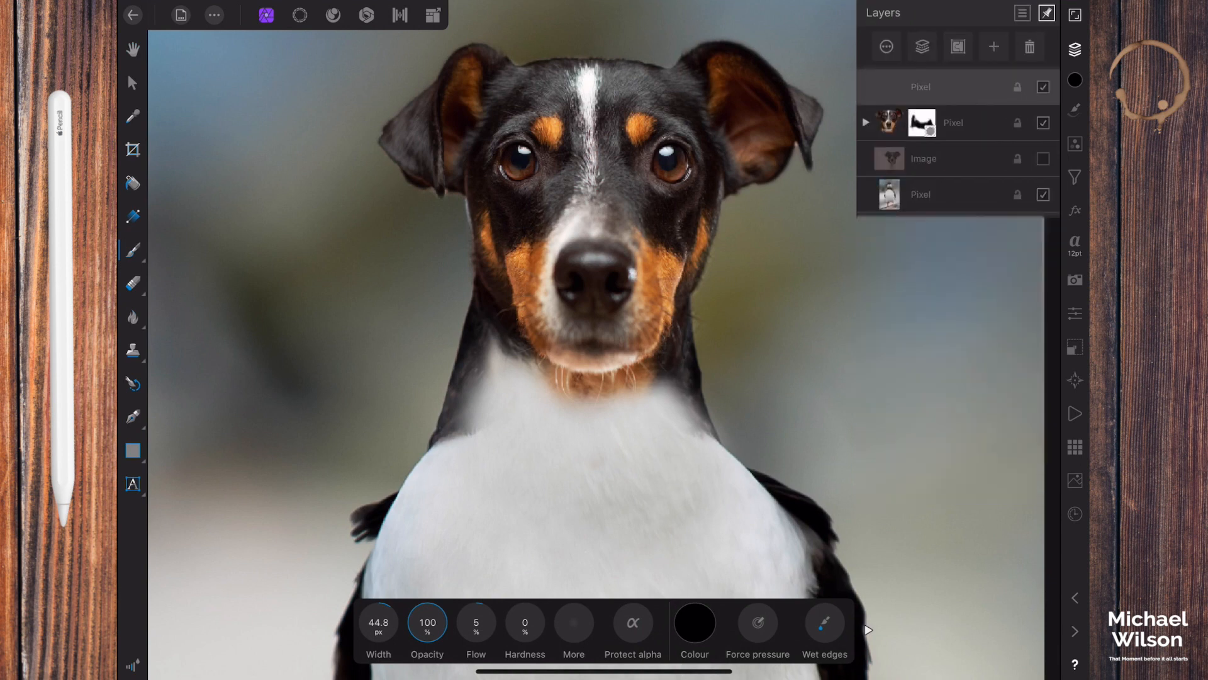
Keep the Paint Brush tool and raise its flow to about 13%.
{"action": "left_click", "coordinate": [133, 250]}
{"action": "left_click", "coordinate": [133, 250]}
{"action": "left_click_drag", "start_coordinate": [476, 622], "coordinate": [483, 623]}
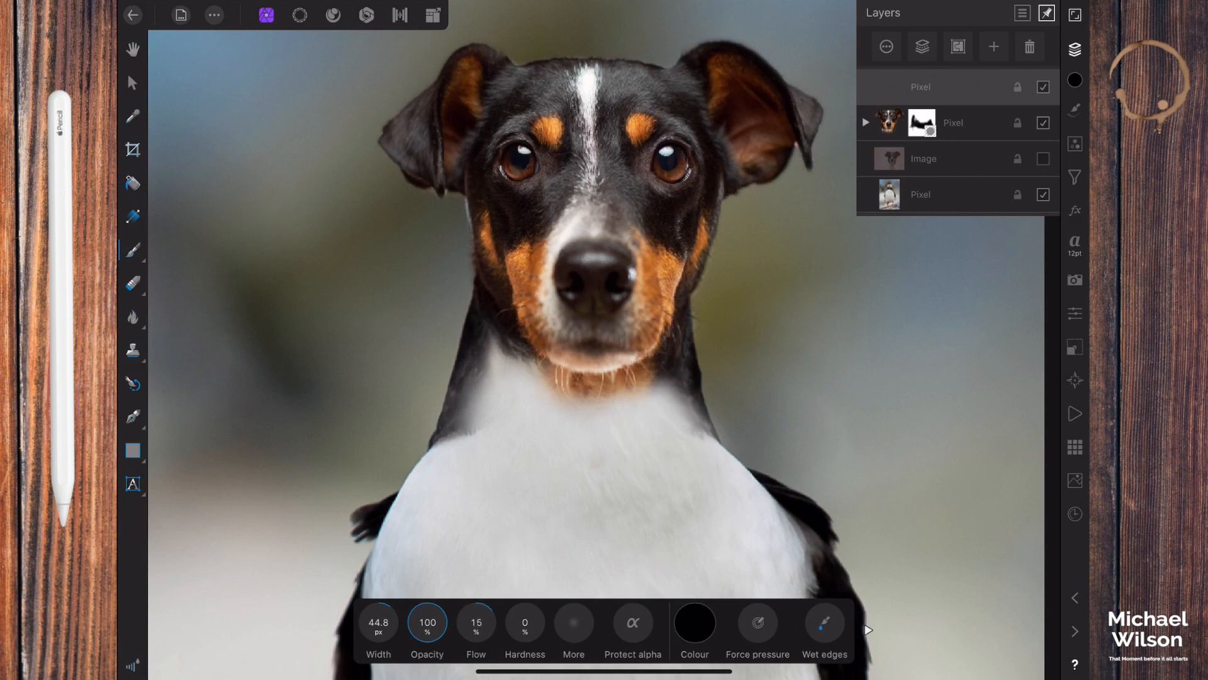
Sample a light grey from the dog's white chest with the eyedropper and make it the paint colour.
{"action": "left_click", "coordinate": [1075, 81]}
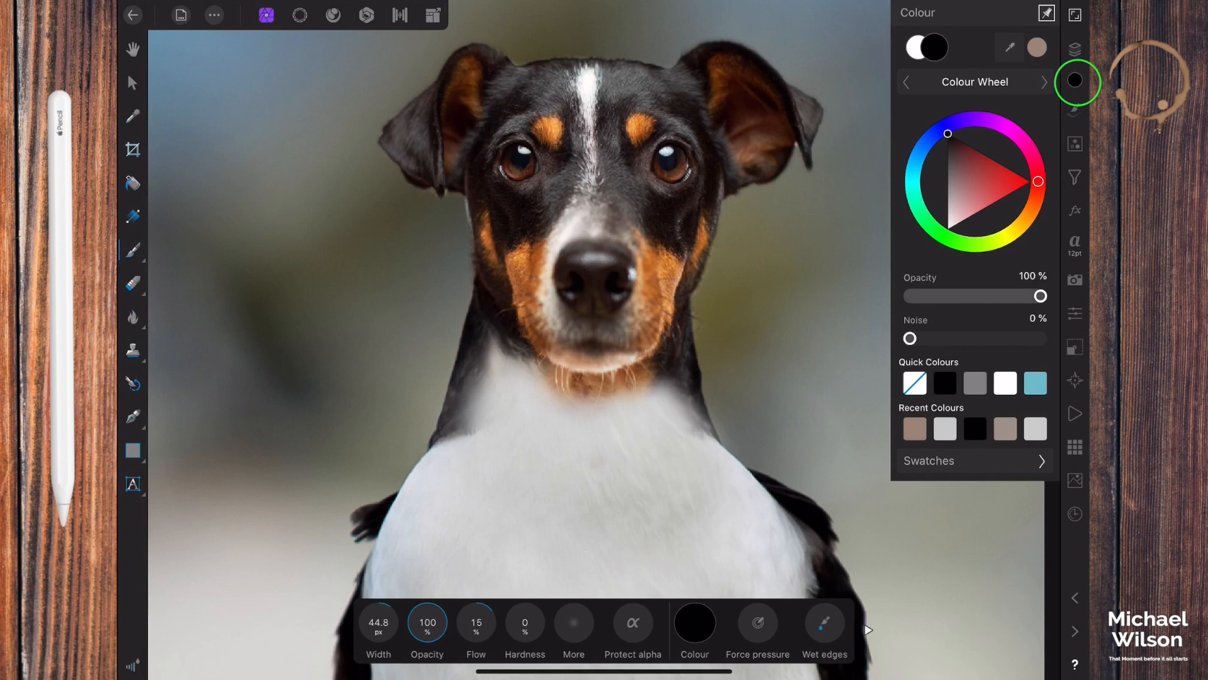
{"action": "left_click", "coordinate": [1008, 48]}
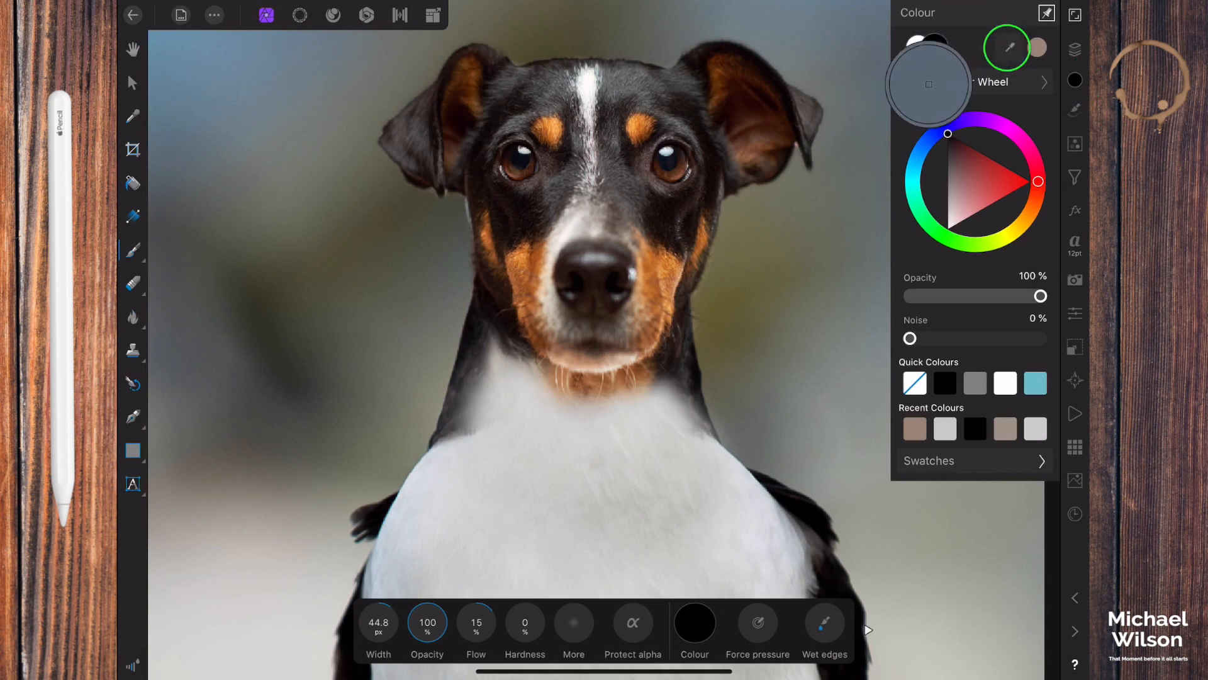
{"action": "left_click_drag", "start_coordinate": [1008, 48], "coordinate": [688, 369]}
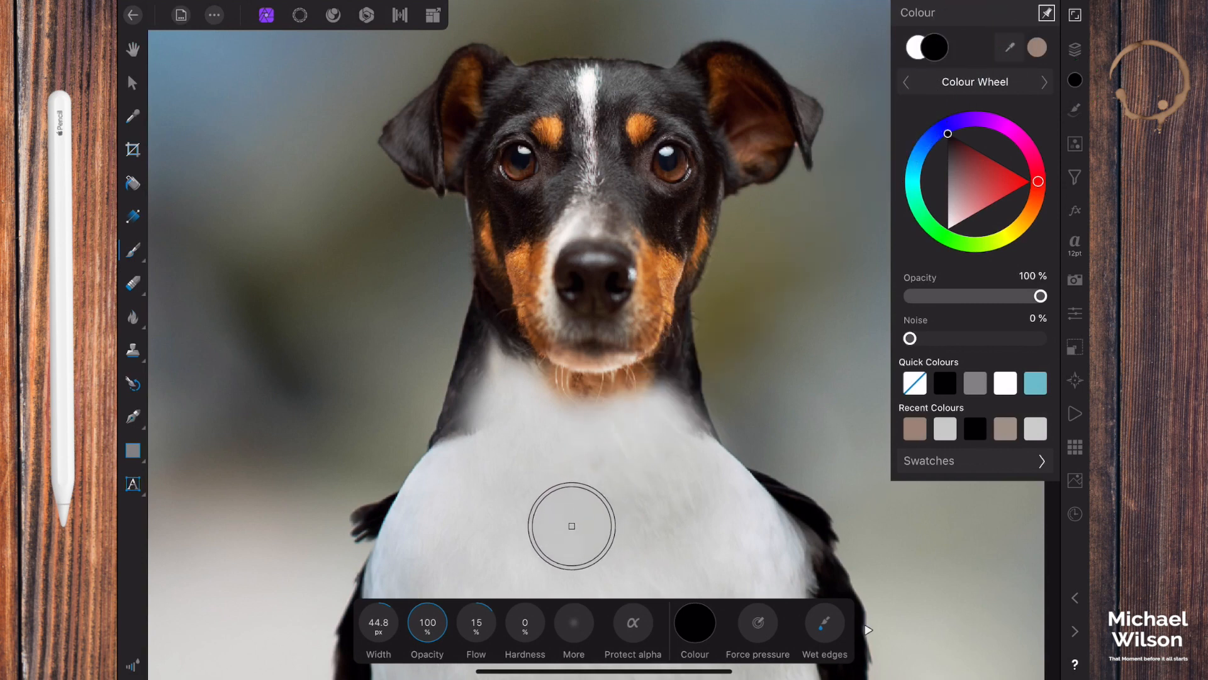
{"action": "left_click_drag", "start_coordinate": [579, 508], "coordinate": [569, 520]}
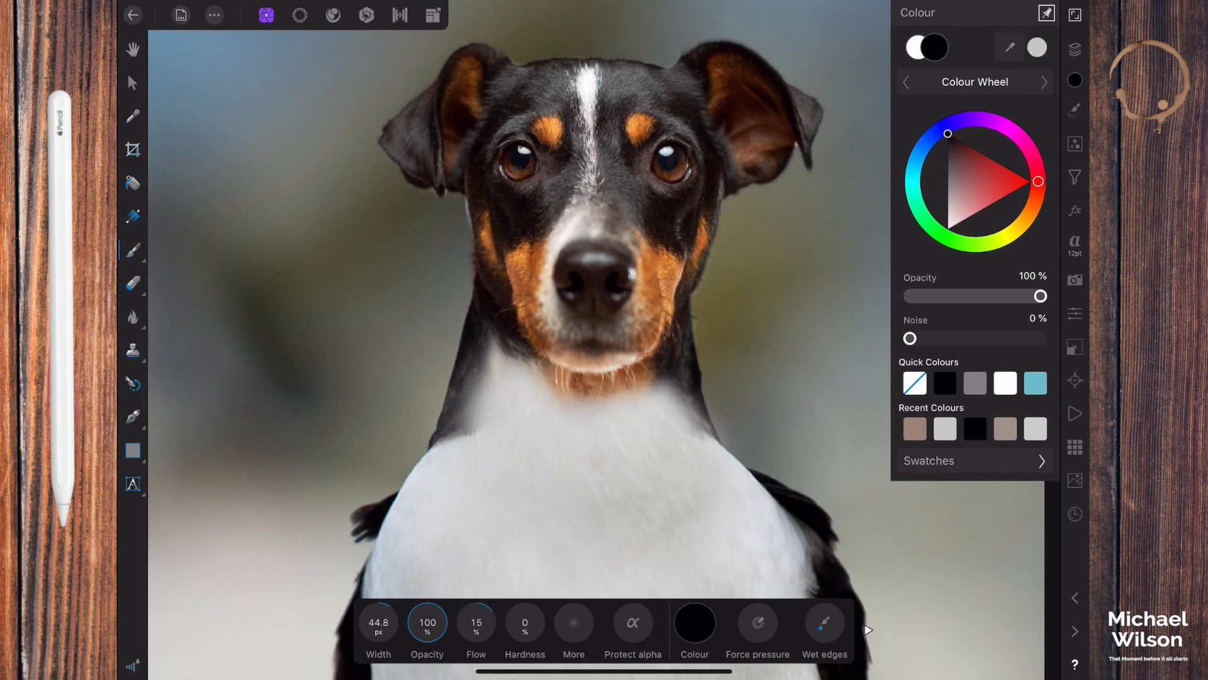
{"action": "left_click", "coordinate": [1036, 47]}
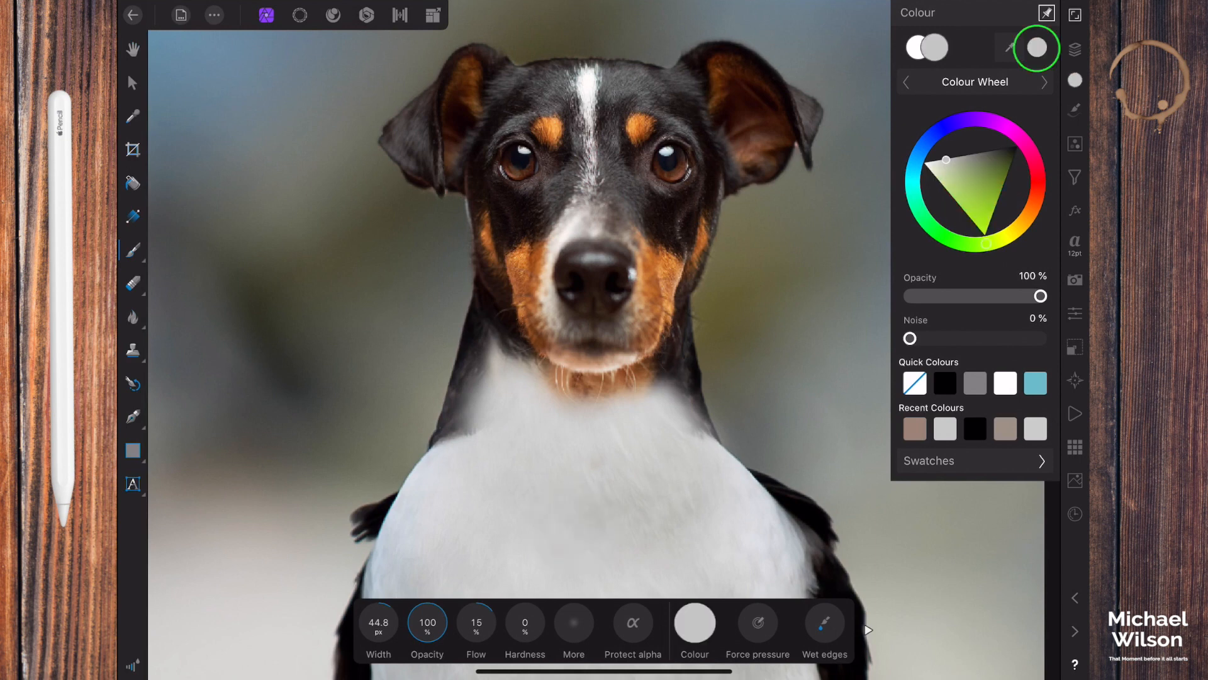
{"action": "left_click", "coordinate": [1075, 49]}
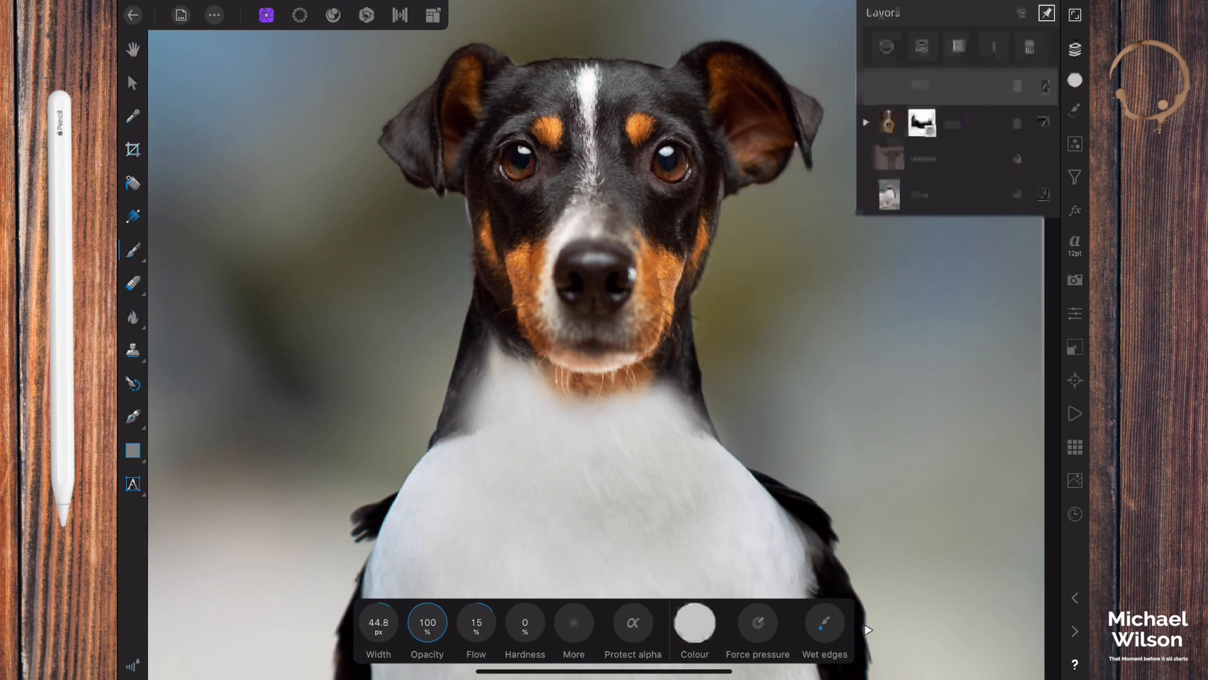
Brush grey over the tan cheek patch and both tan eyebrow patches on the top pixel layer.
{"action": "left_click", "coordinate": [477, 623]}
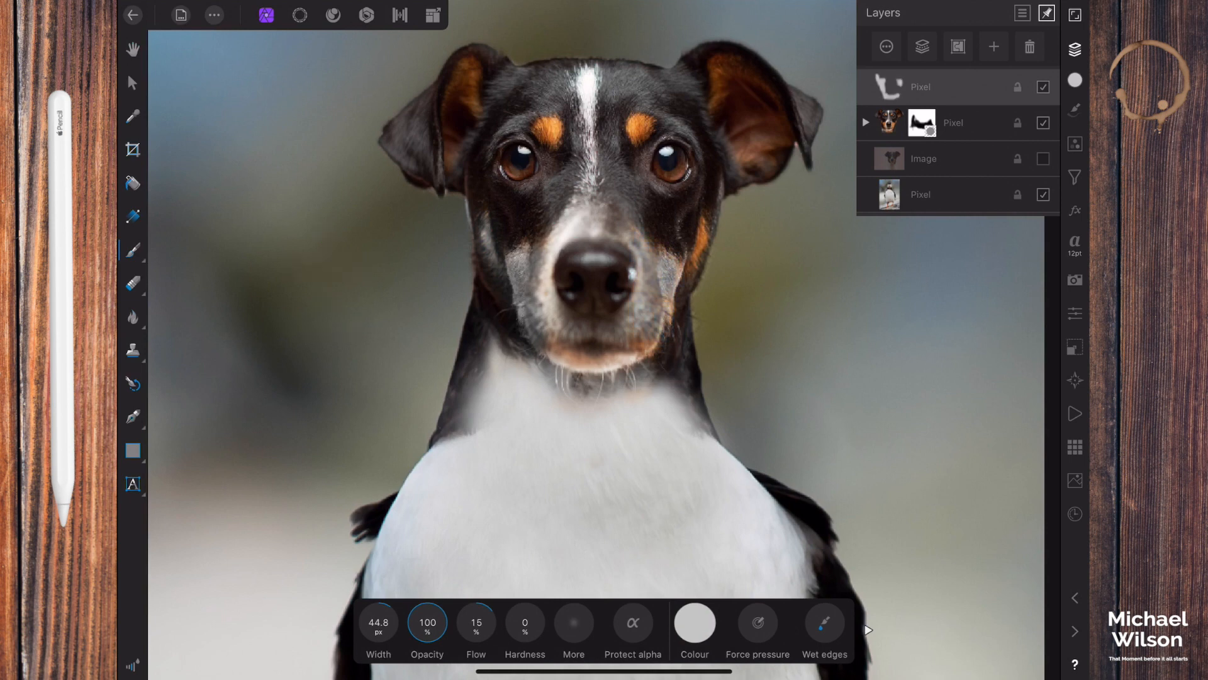
{"action": "left_click_drag", "start_coordinate": [661, 260], "coordinate": [665, 350]}
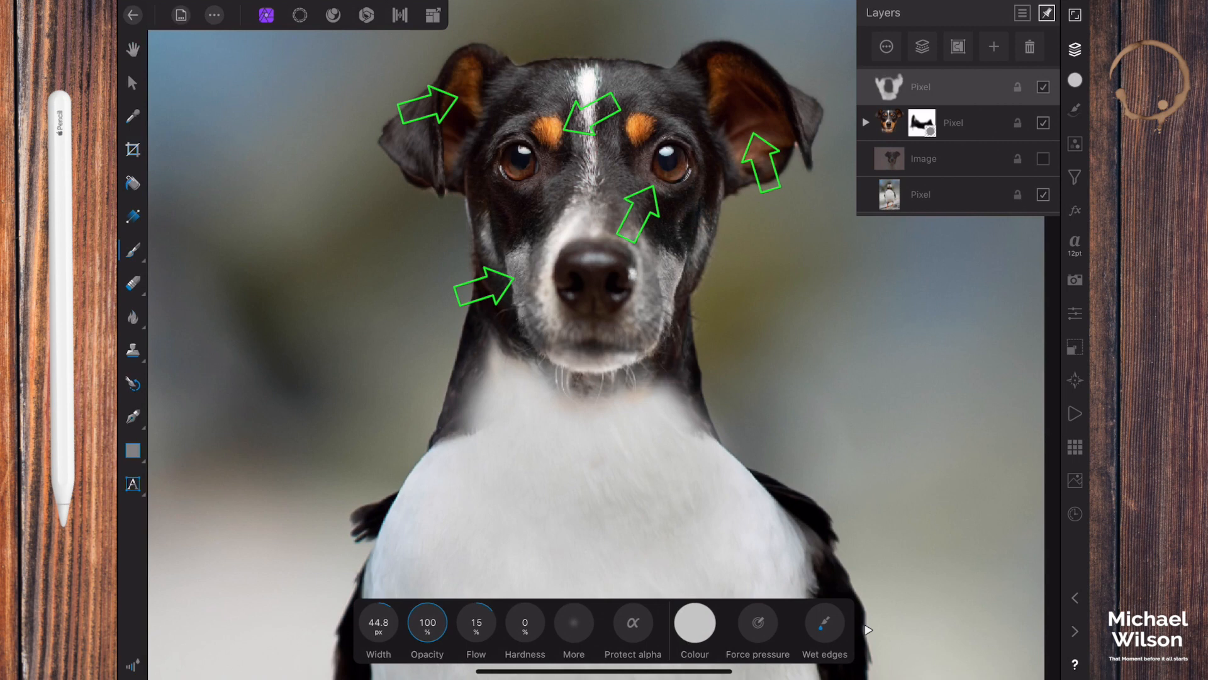
{"action": "left_click_drag", "start_coordinate": [627, 122], "coordinate": [654, 127]}
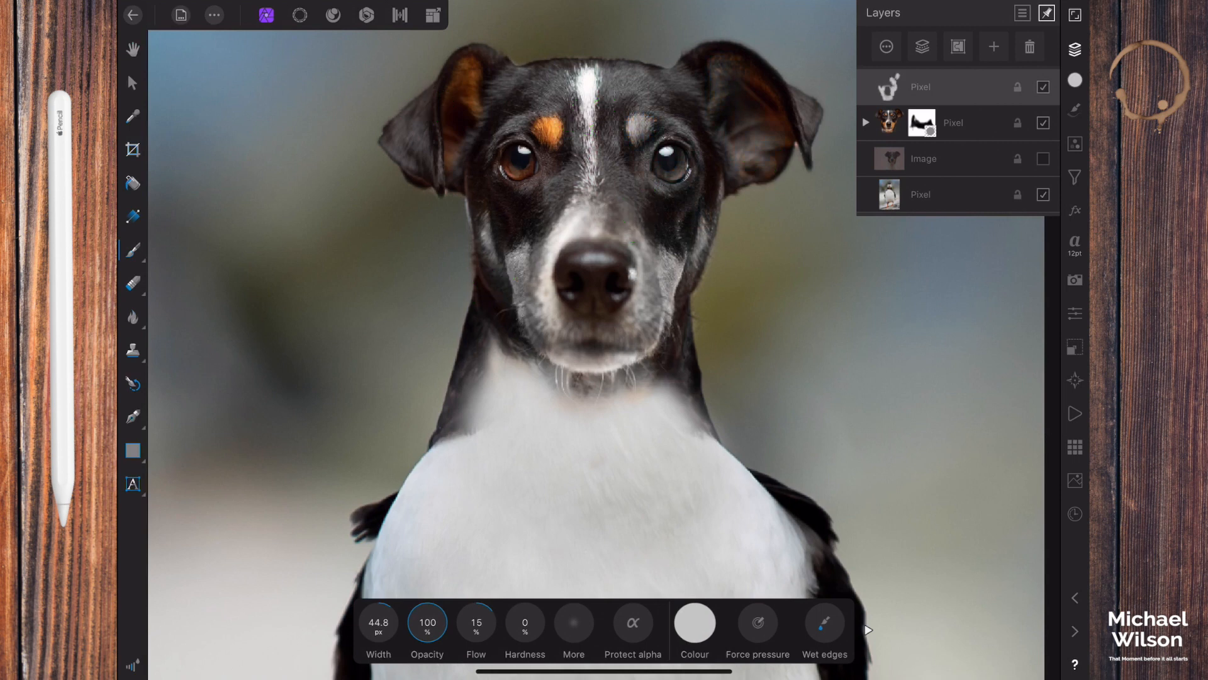
{"action": "left_click_drag", "start_coordinate": [537, 121], "coordinate": [562, 128]}
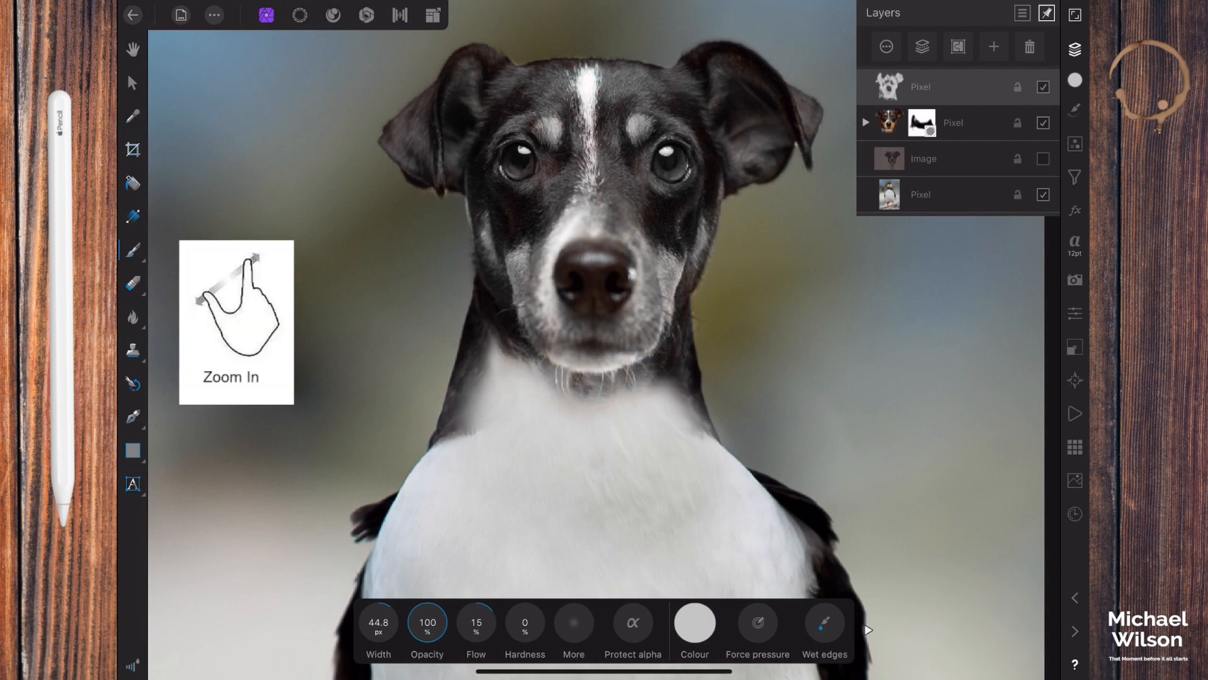
{"action": "scroll", "coordinate": [585, 359], "scroll_direction": "down", "scroll_amount": 5}
With the Move Tool on the masked dog-head layer, stretch the head slightly wider to the left.
{"action": "left_click", "coordinate": [954, 123]}
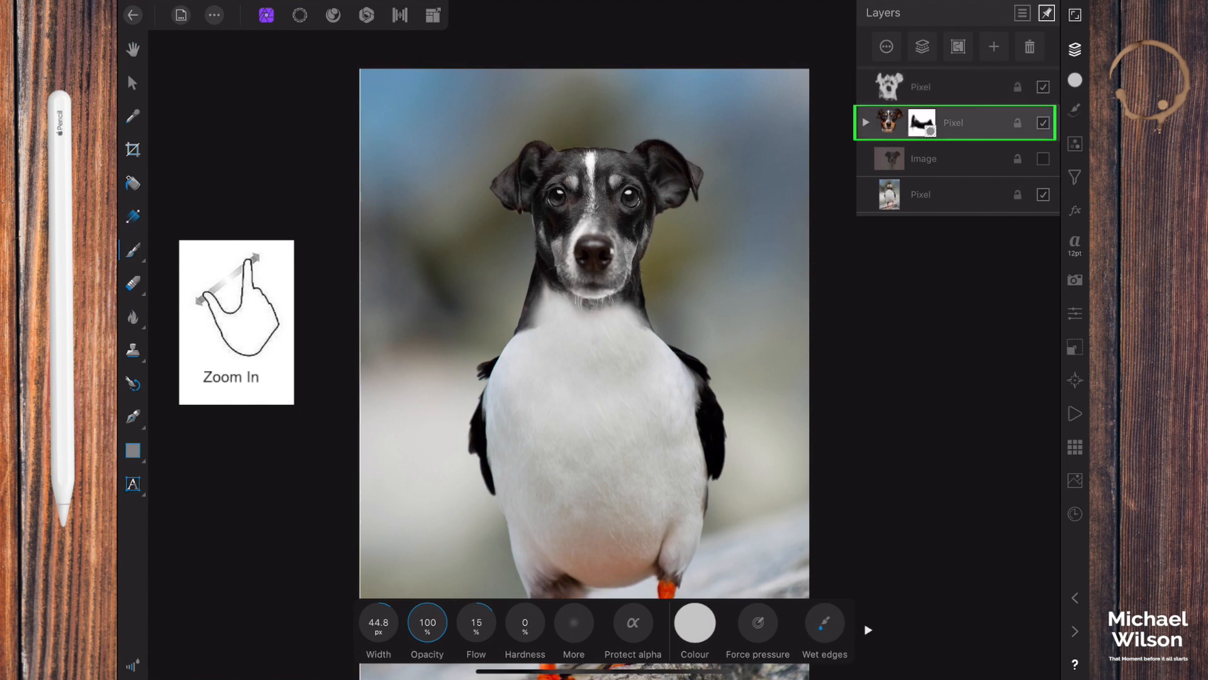
{"action": "left_click", "coordinate": [132, 86]}
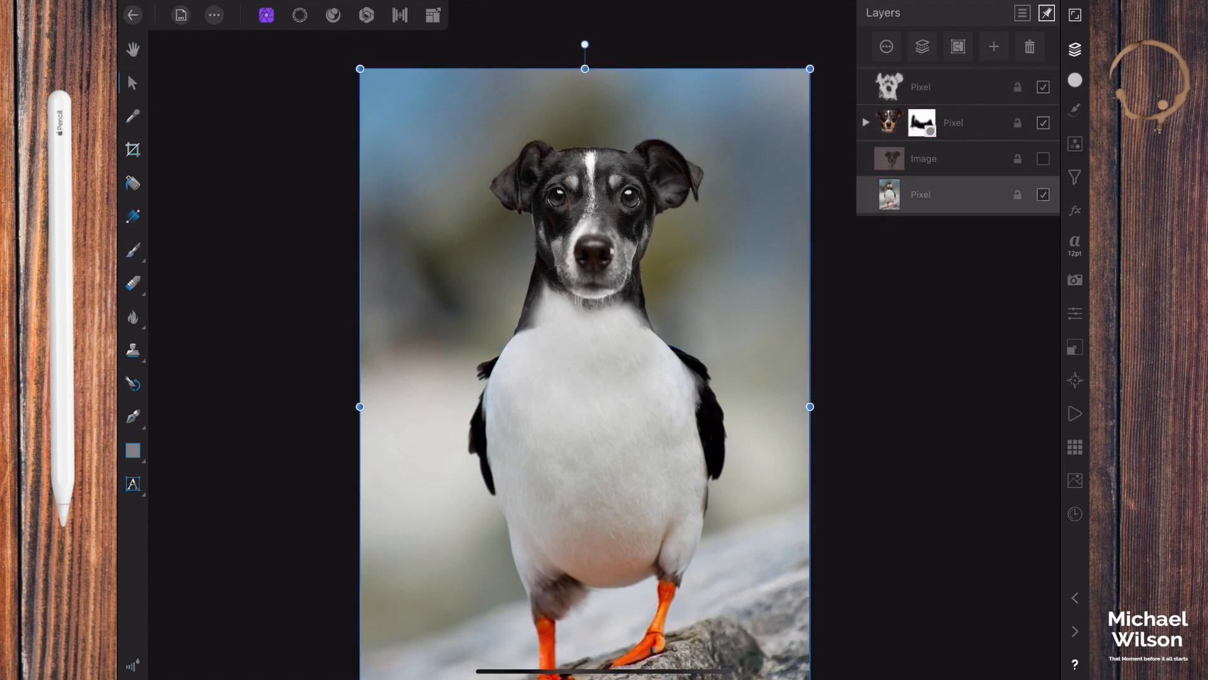
{"action": "left_click", "coordinate": [954, 123]}
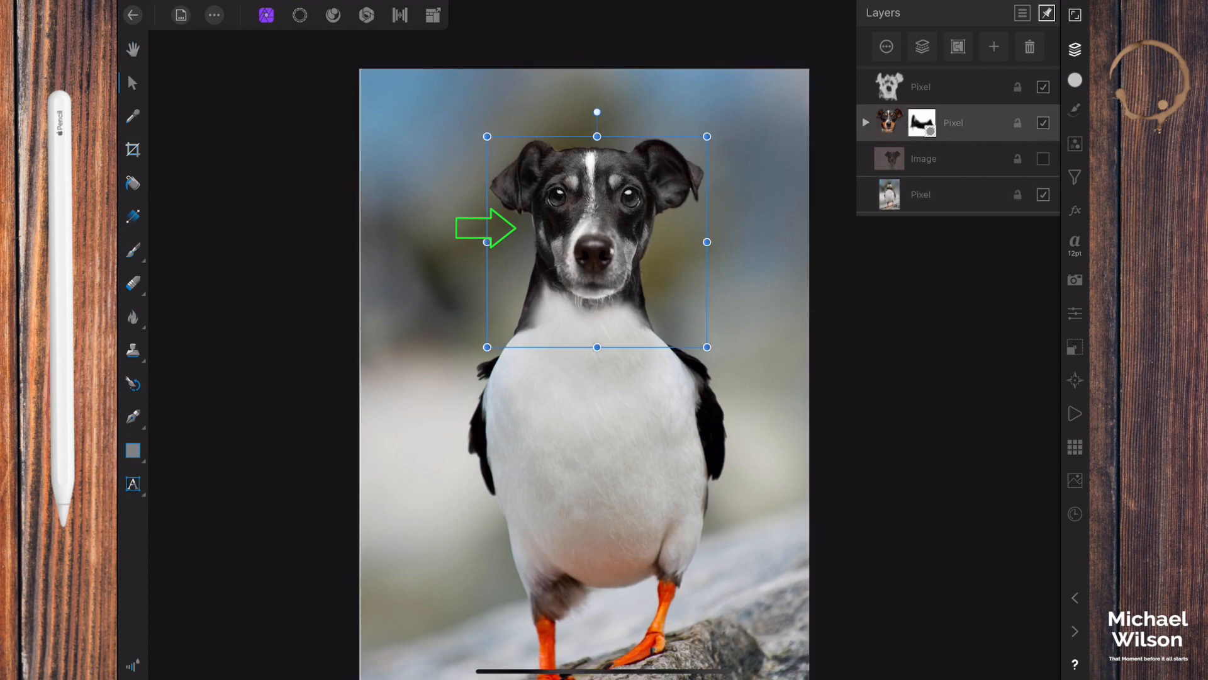
{"action": "left_click_drag", "start_coordinate": [487, 242], "coordinate": [483, 242]}
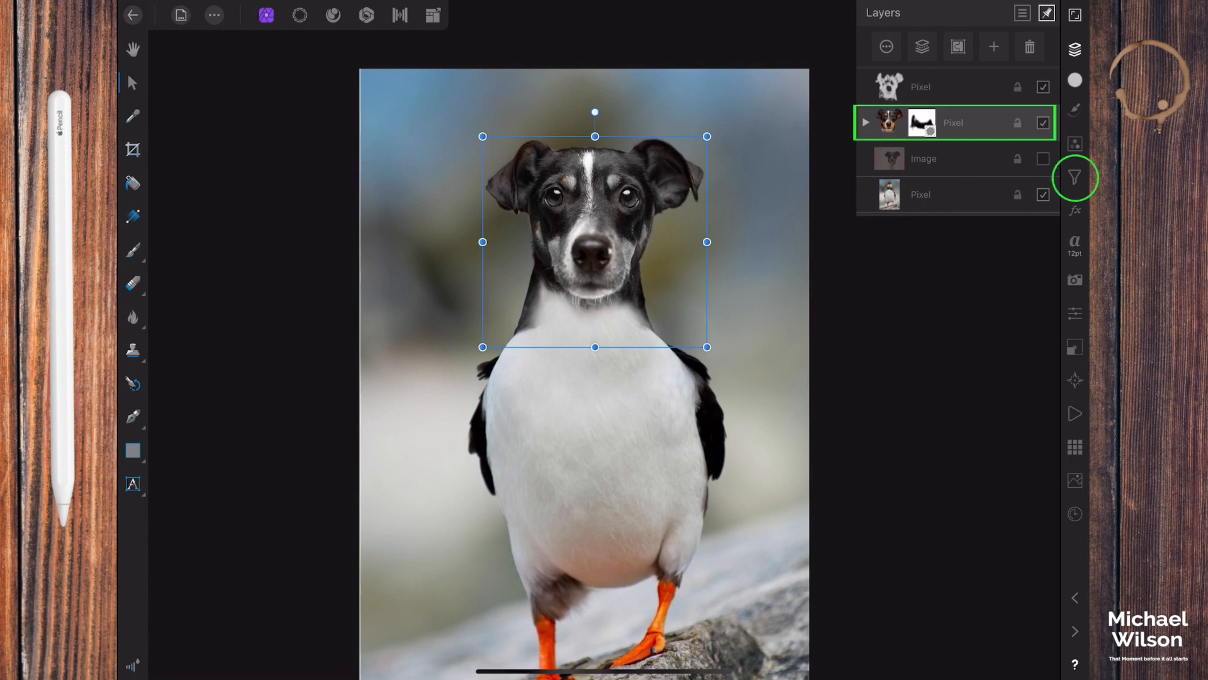
Add a Depth Of Field Blur to the dog-head layer and shrink its focus rings up onto the head.
{"action": "left_click", "coordinate": [1075, 176]}
{"action": "left_click", "coordinate": [975, 118]}
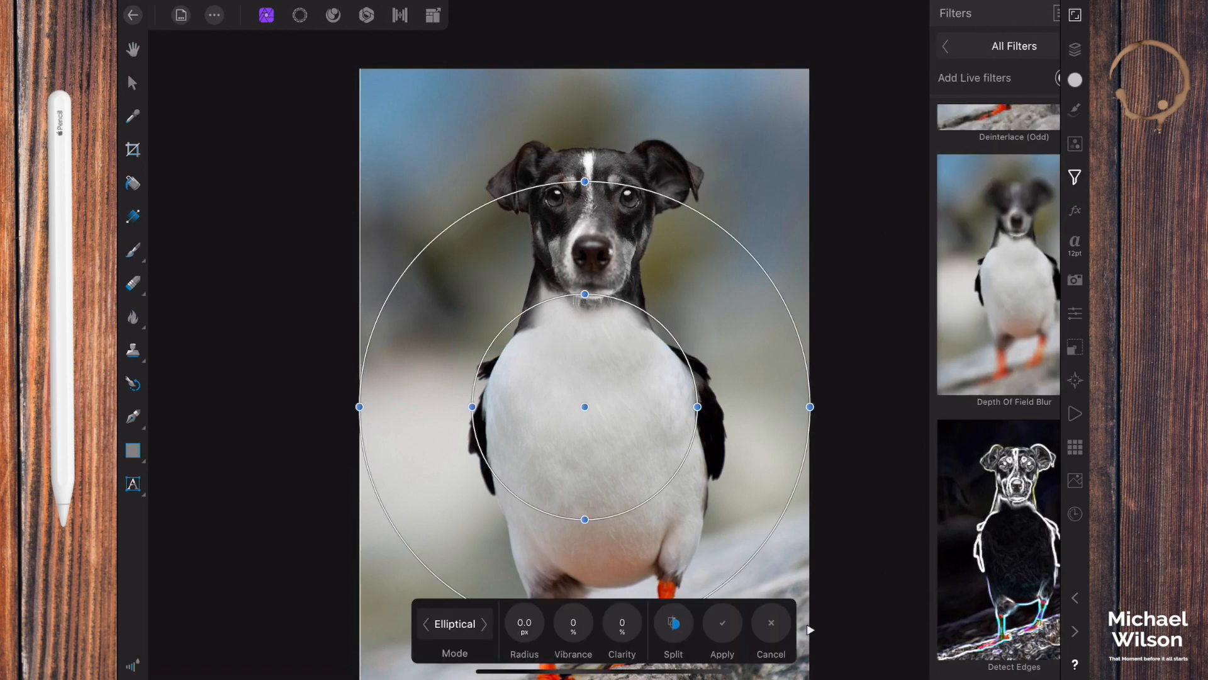
{"action": "left_click", "coordinate": [1074, 49]}
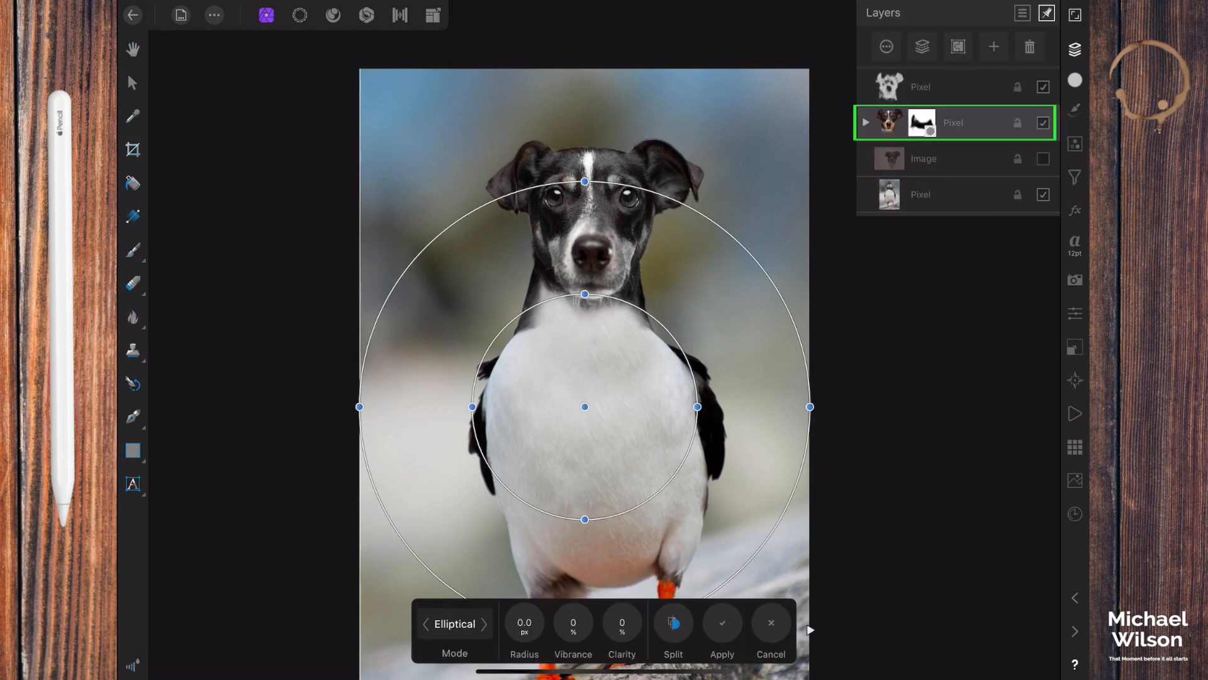
{"action": "left_click_drag", "start_coordinate": [585, 406], "coordinate": [600, 323]}
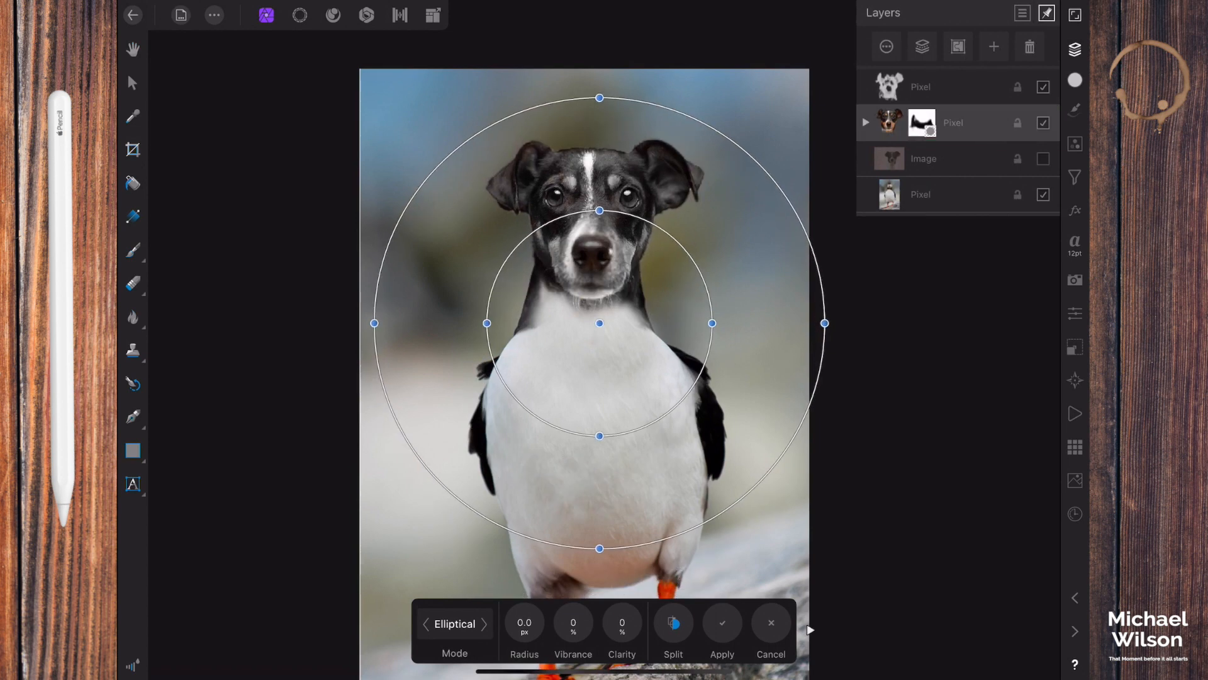
{"action": "left_click_drag", "start_coordinate": [599, 97], "coordinate": [599, 183]}
{"action": "left_click_drag", "start_coordinate": [824, 323], "coordinate": [714, 256]}
{"action": "left_click_drag", "start_coordinate": [595, 256], "coordinate": [595, 223]}
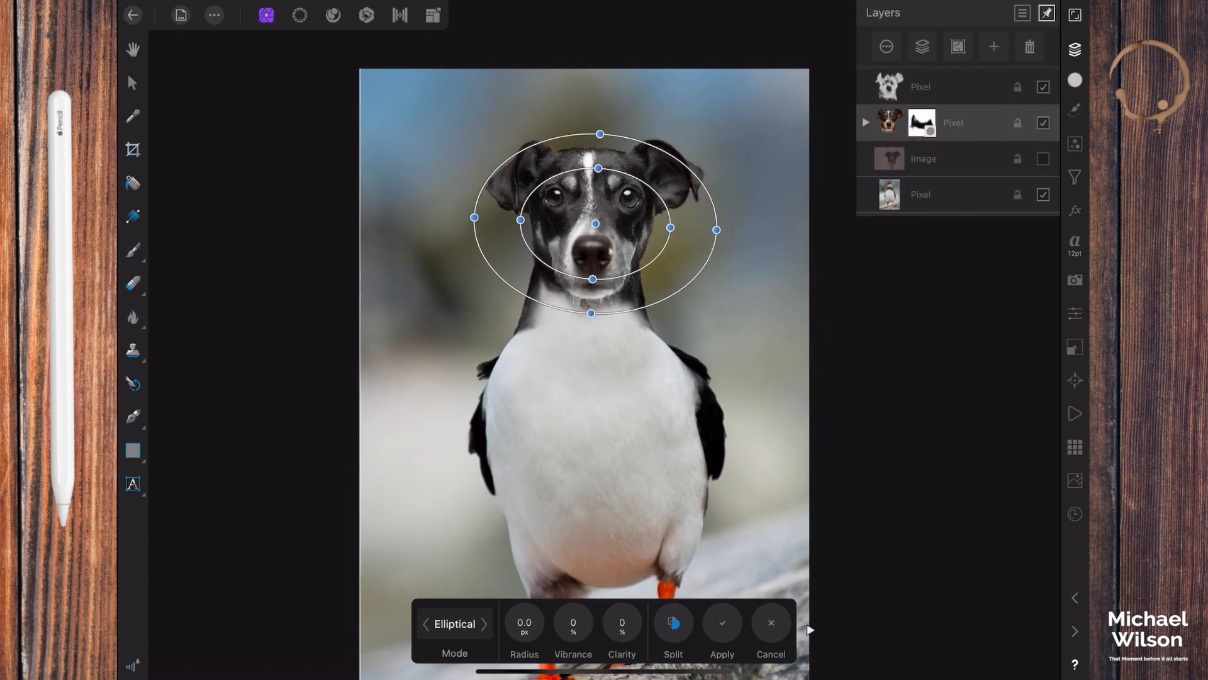
Reshape the focus rings into circles around the dog's face with a narrow outer ring.
{"action": "left_click_drag", "start_coordinate": [671, 227], "coordinate": [657, 224]}
{"action": "left_click_drag", "start_coordinate": [600, 134], "coordinate": [595, 104]}
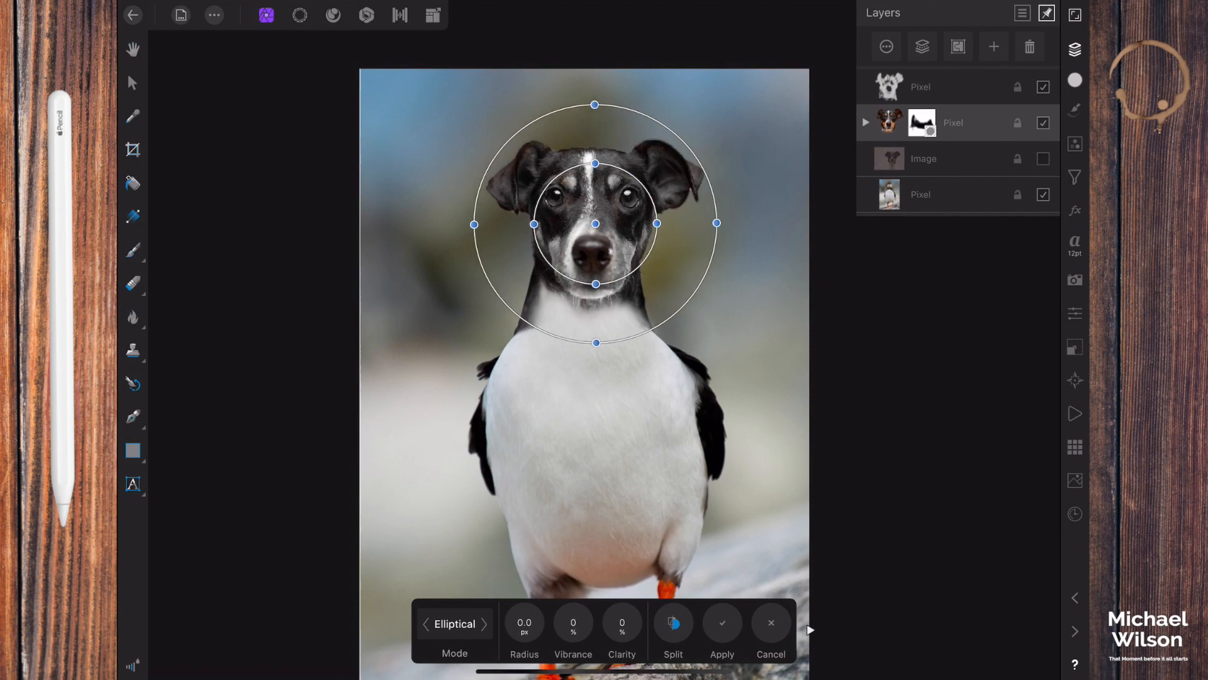
{"action": "left_click_drag", "start_coordinate": [595, 164], "coordinate": [594, 160]}
{"action": "left_click_drag", "start_coordinate": [595, 104], "coordinate": [594, 100]}
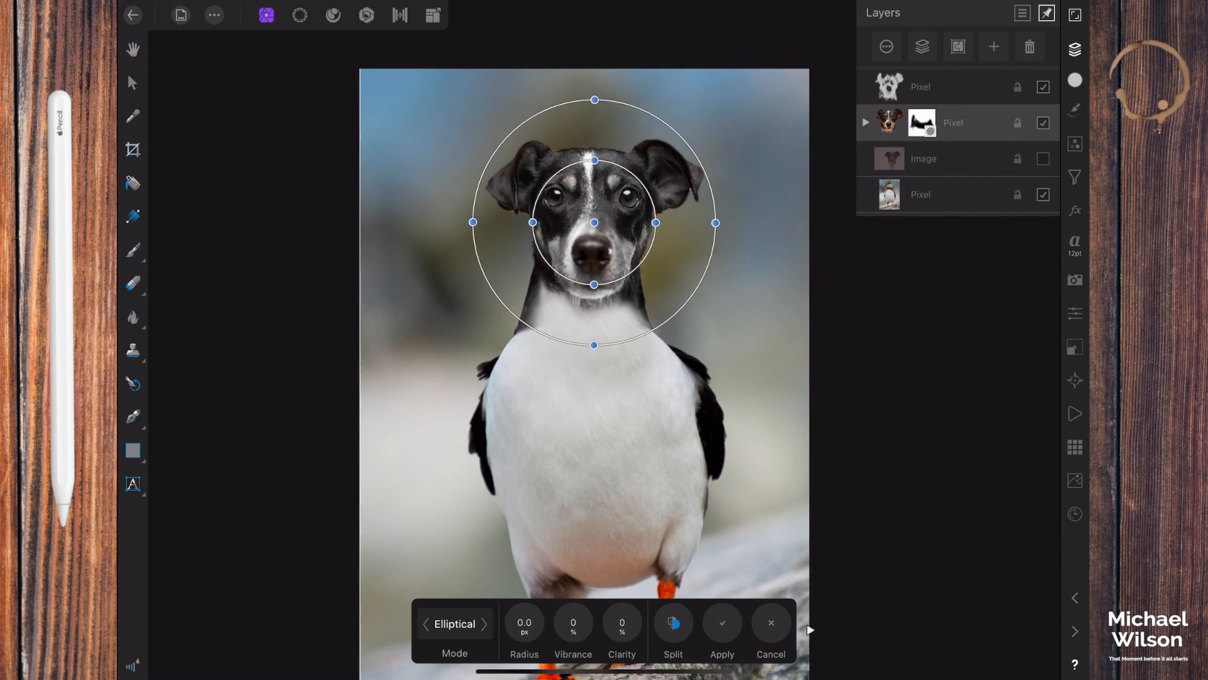
{"action": "left_click_drag", "start_coordinate": [715, 224], "coordinate": [710, 222]}
Set the blur radius to 20 px, lower it to about 10 px and apply the filter.
{"action": "left_click", "coordinate": [525, 623]}
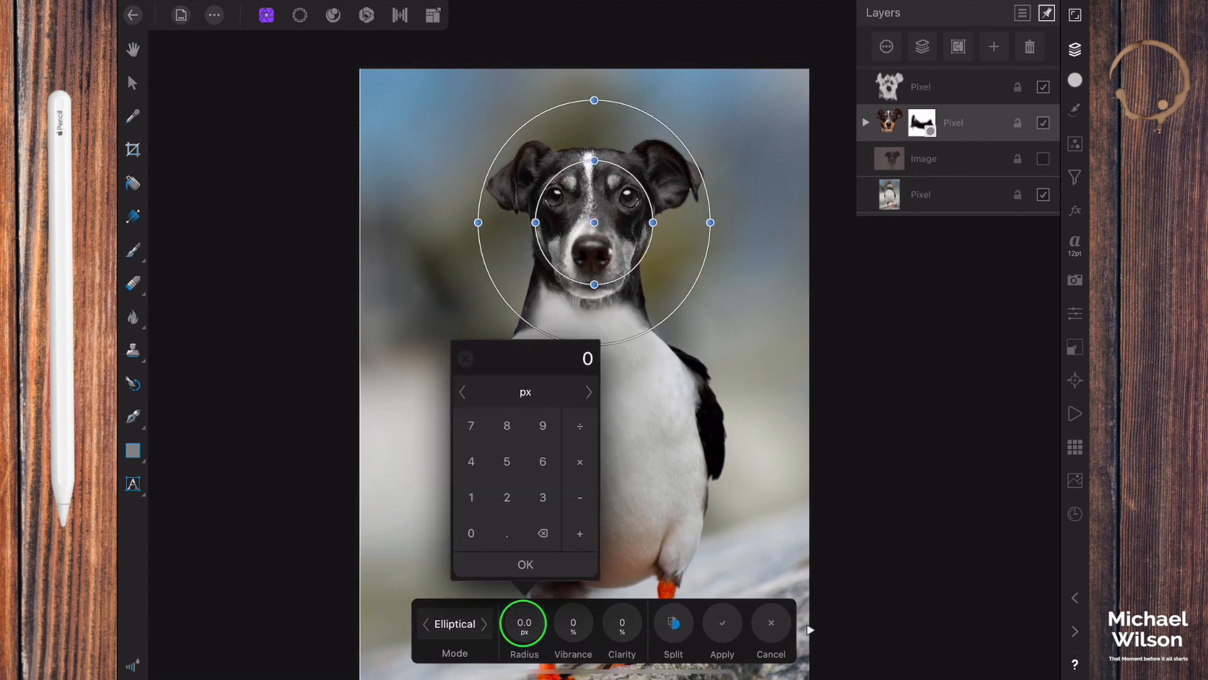
{"action": "left_click", "coordinate": [507, 498]}
{"action": "left_click", "coordinate": [472, 533]}
{"action": "left_click", "coordinate": [525, 563]}
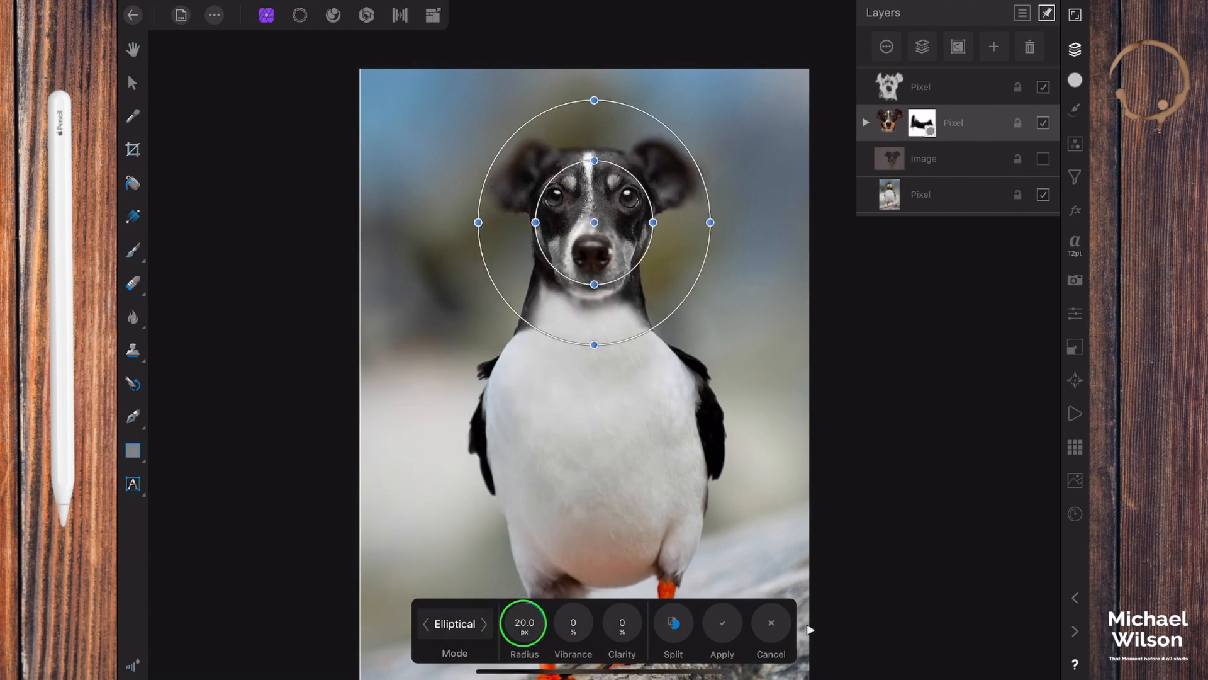
{"action": "left_click", "coordinate": [524, 622]}
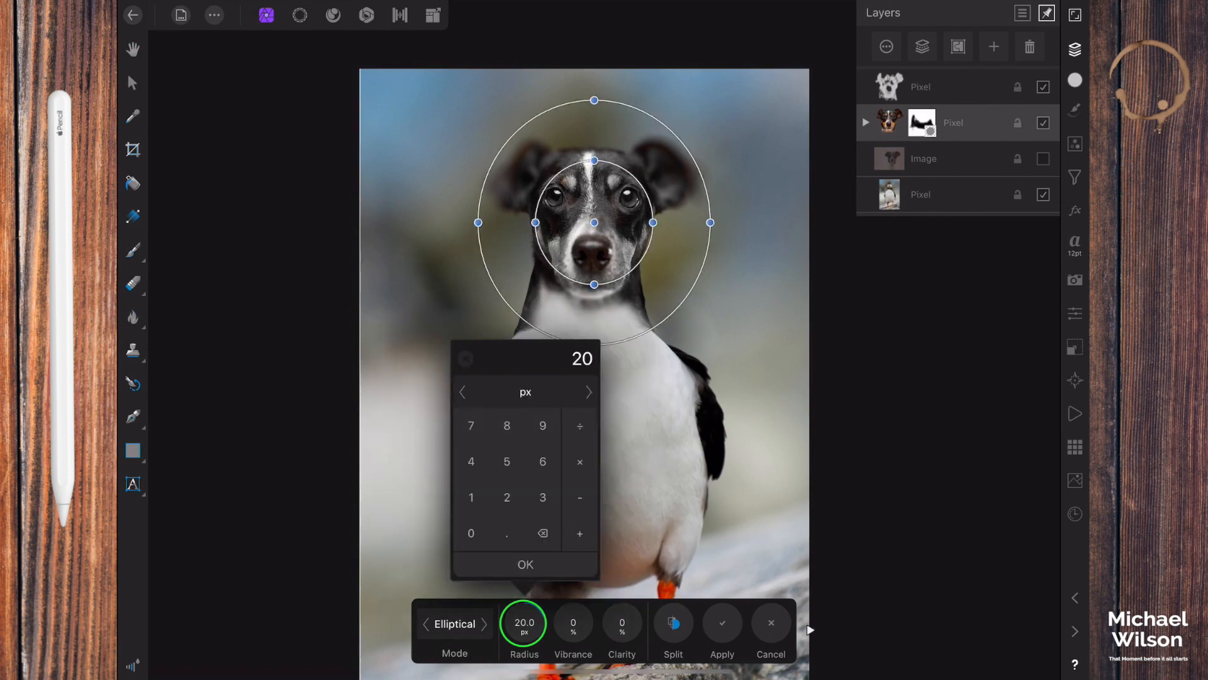
{"action": "mouse_move", "coordinate": [524, 622]}
{"action": "left_mouse_down"}
{"action": "mouse_move", "coordinate": [491, 621]}
{"action": "mouse_move", "coordinate": [534, 623]}
{"action": "left_mouse_up"}
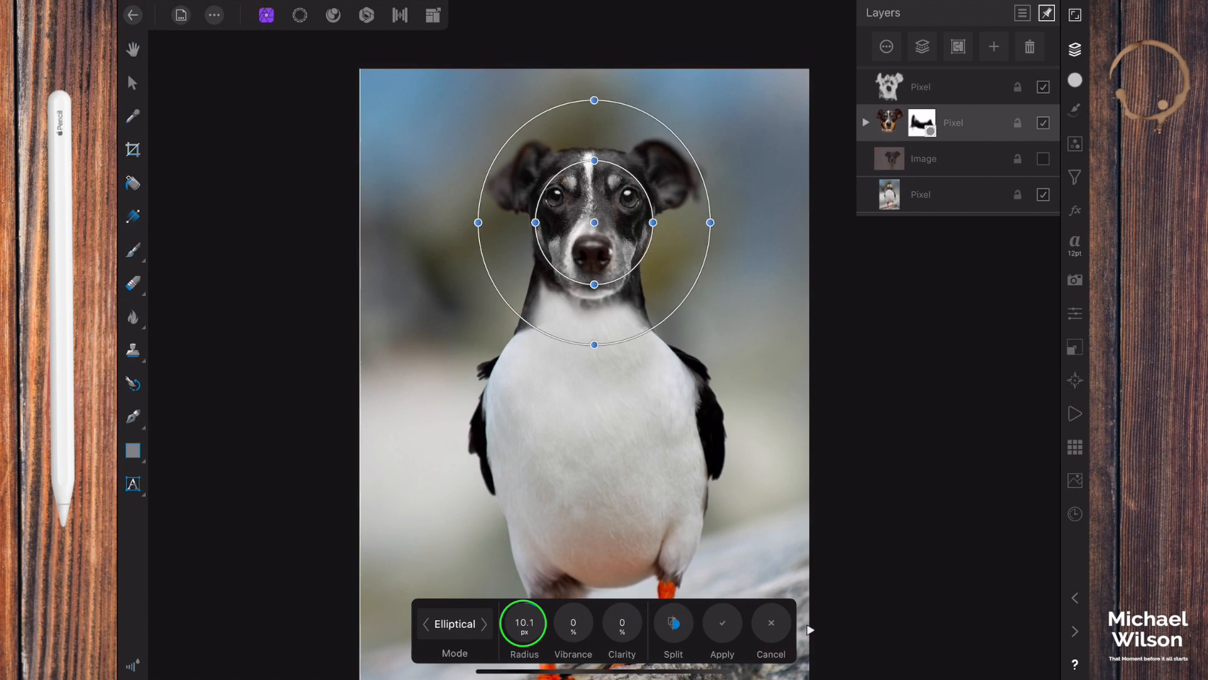
{"action": "left_click", "coordinate": [723, 624]}
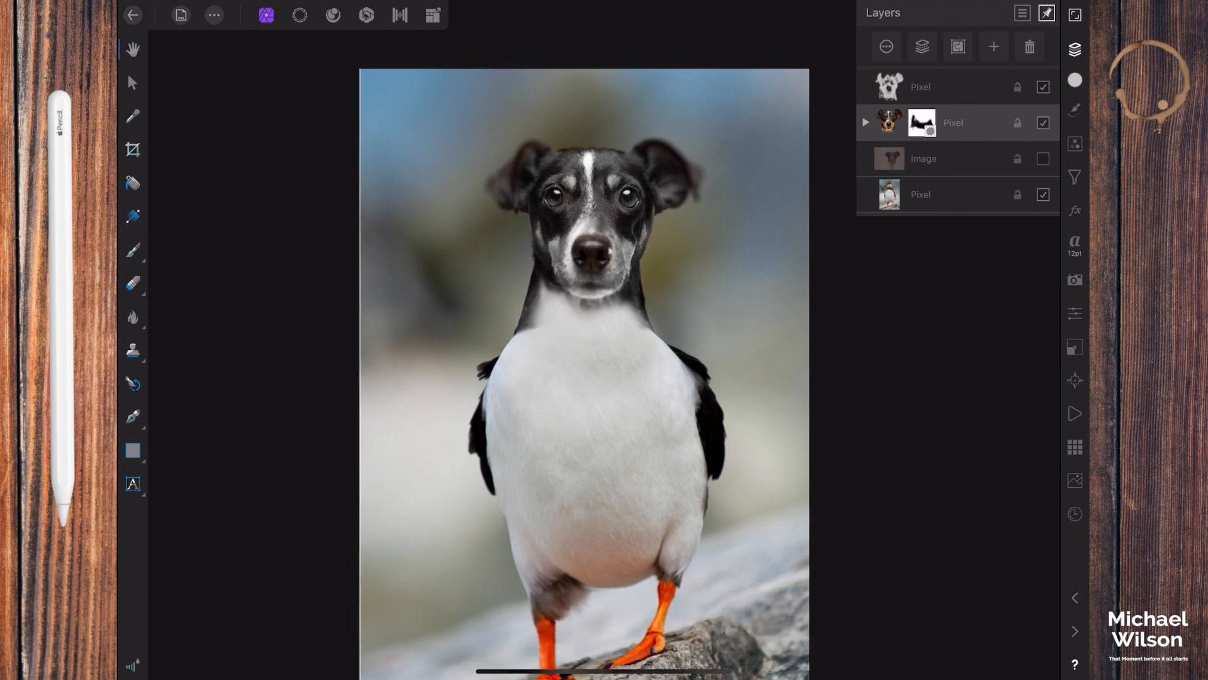
{"action": "scroll", "coordinate": [584, 375], "scroll_direction": "down", "scroll_amount": 3}
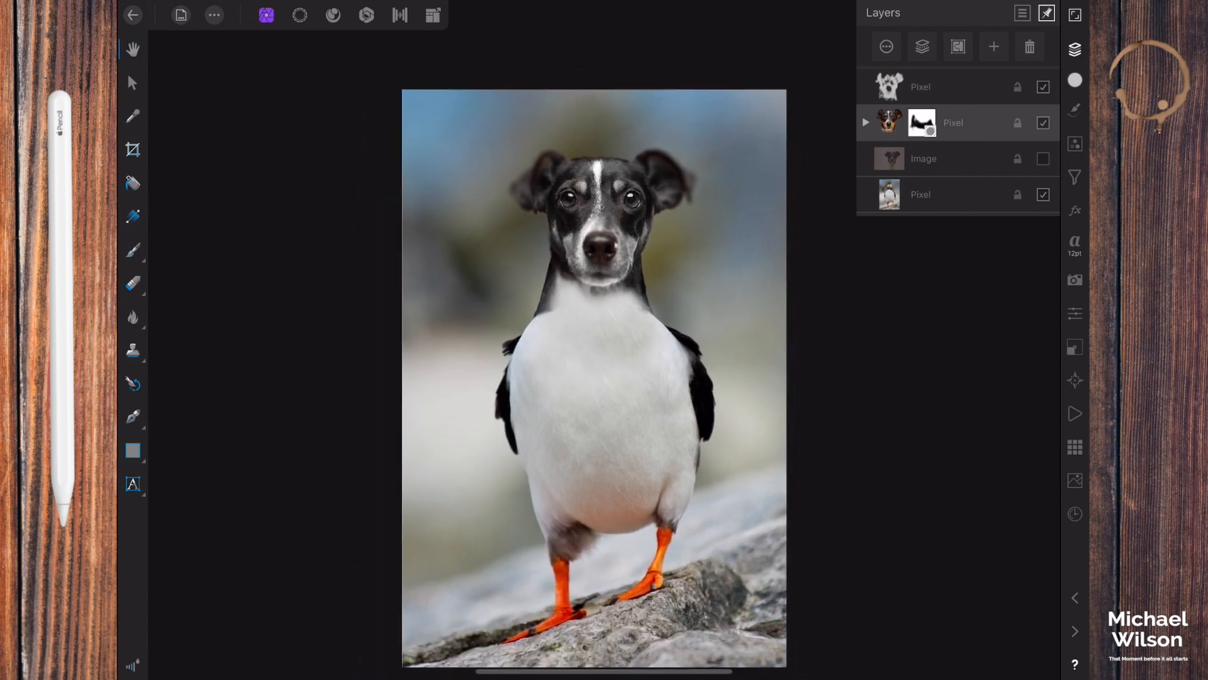
{"action": "scroll", "coordinate": [559, 340], "scroll_direction": "down", "scroll_amount": 2}
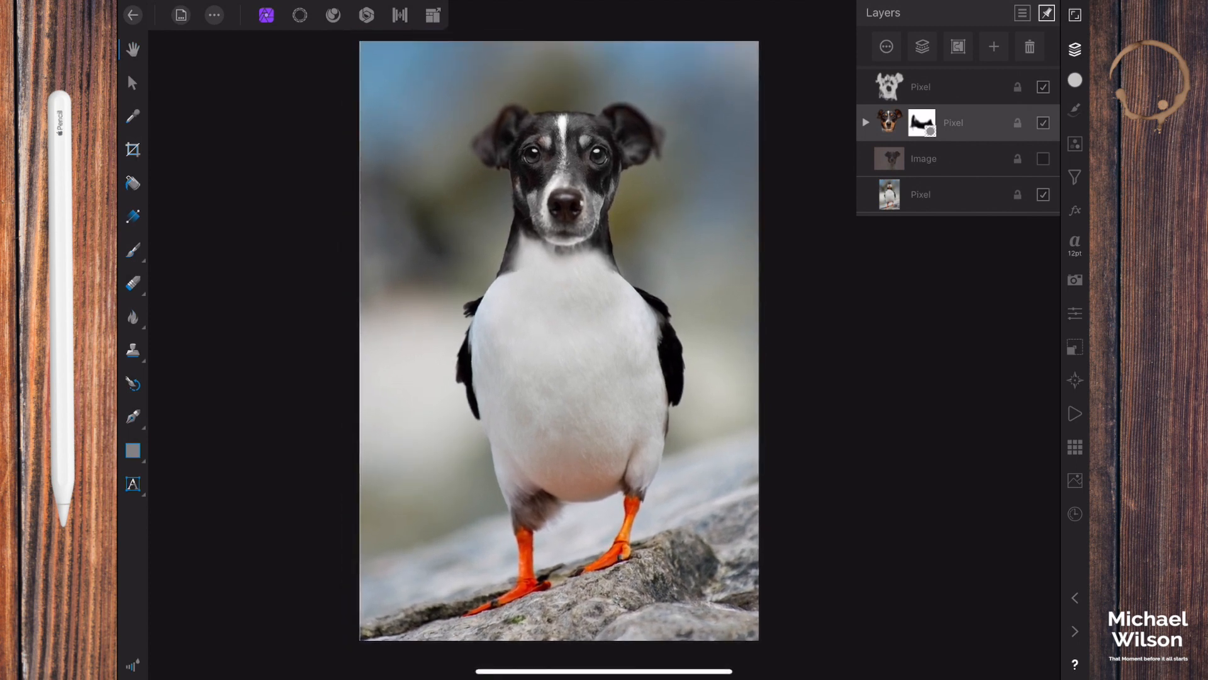
{"action": "left_click", "coordinate": [944, 86]}
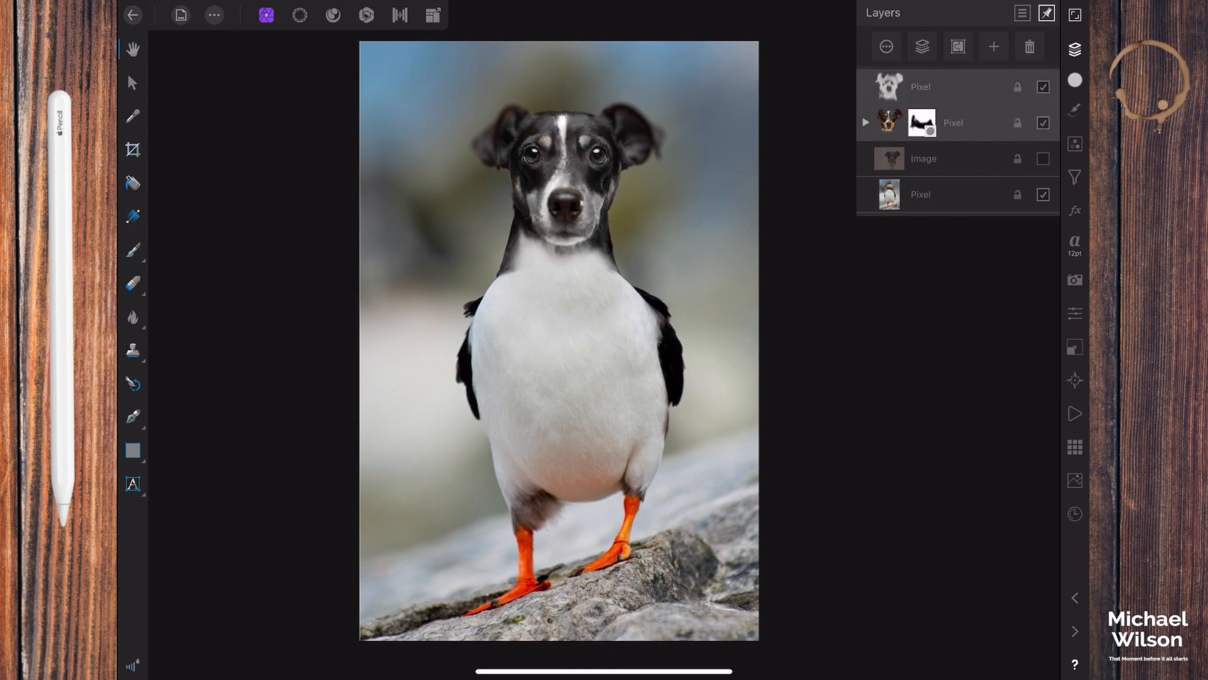
{"action": "left_click", "coordinate": [1043, 87]}
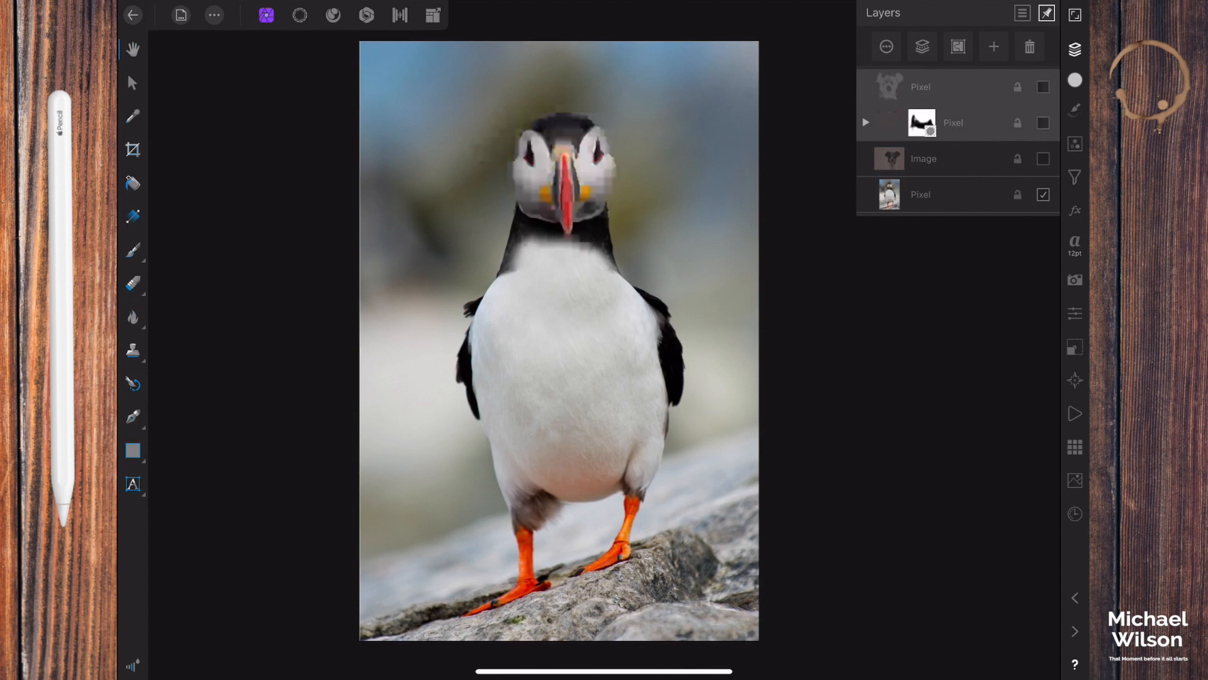
{"action": "key", "text": "ctrl+z"}
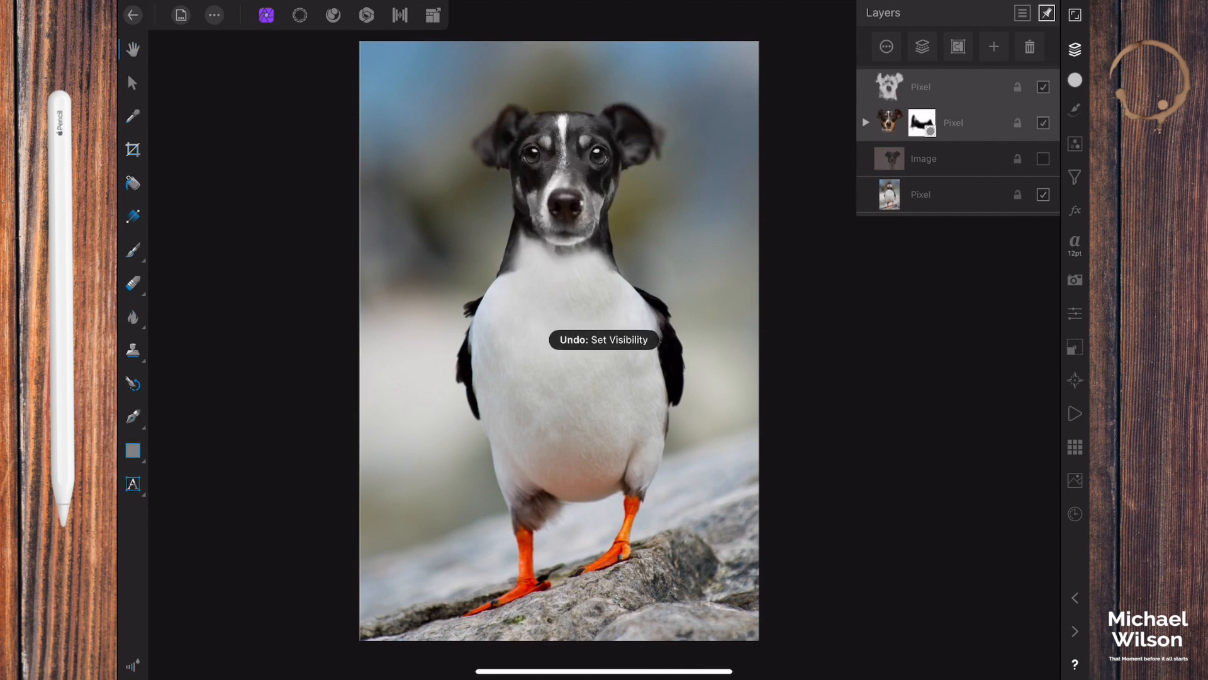